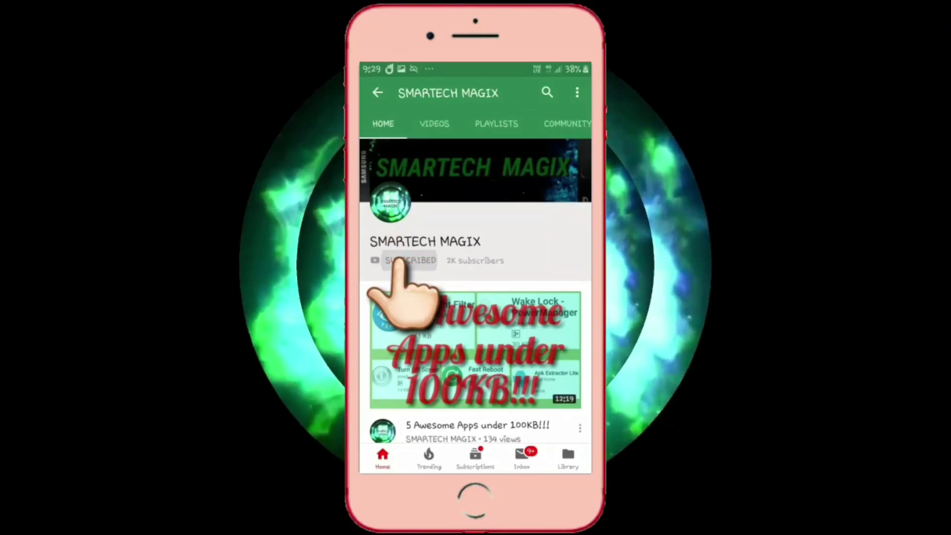
Step: Check the Office setup files in the Downloads folder, then return to the desktop
{"action": "left_click", "coordinate": [519, 265]}
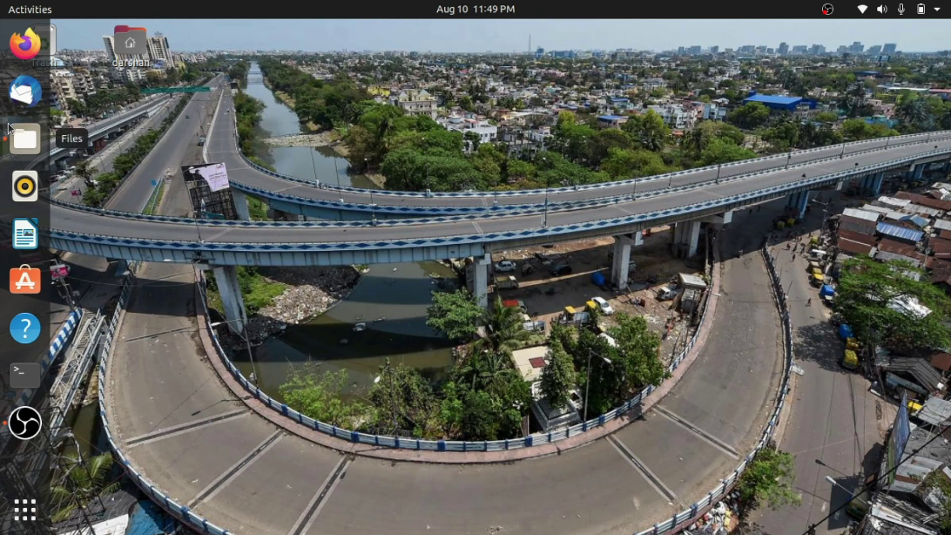
{"action": "left_click", "coordinate": [30, 141]}
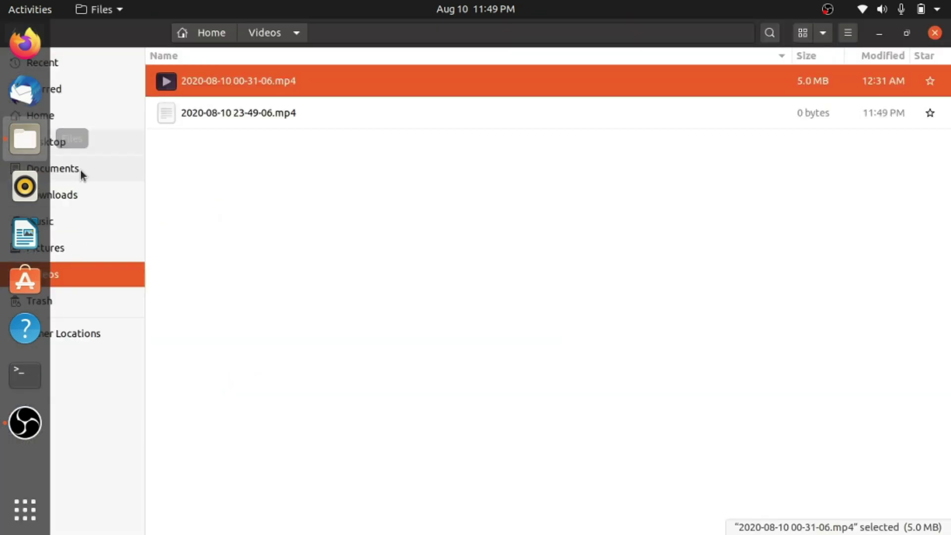
{"action": "left_click", "coordinate": [80, 196]}
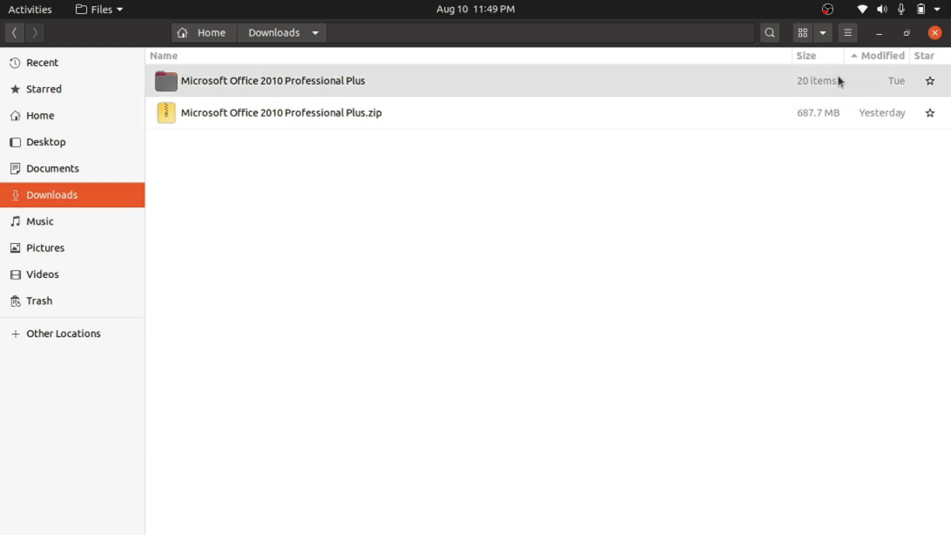
{"action": "left_click", "coordinate": [879, 34]}
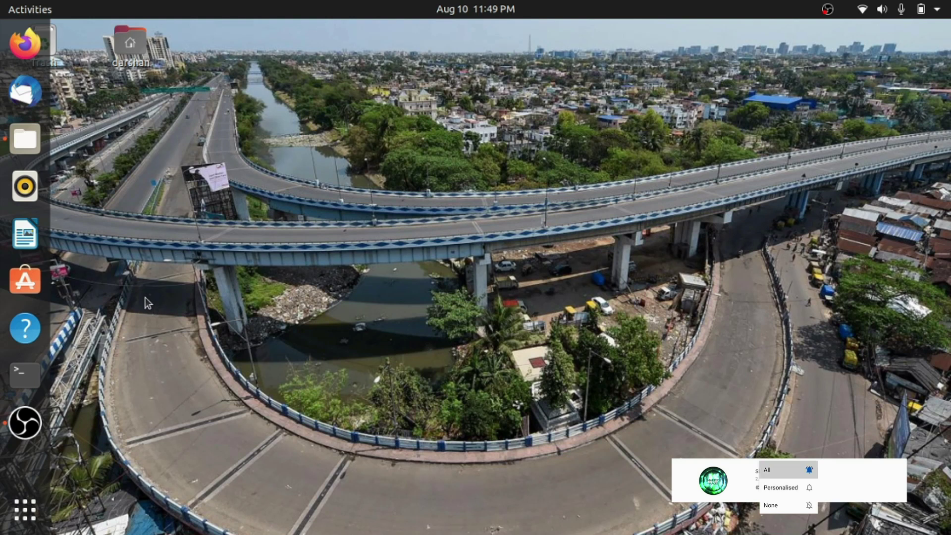
Step: Install PlayOnLinux with sudo apt install playonlinux, entering the password and confirming with y
{"action": "left_click", "coordinate": [36, 375]}
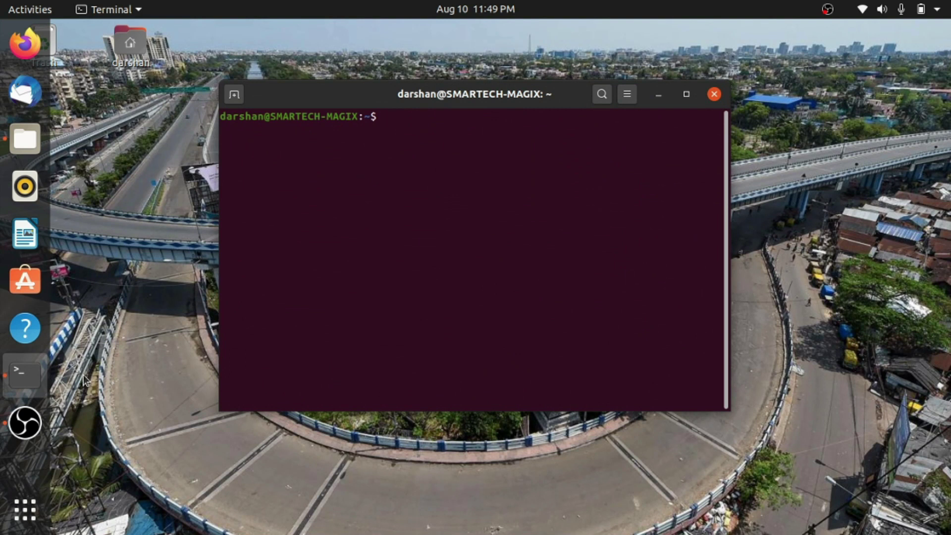
{"action": "type", "text": "sudo a"}
{"action": "type", "text": "pt "}
{"action": "type", "text": "insta"}
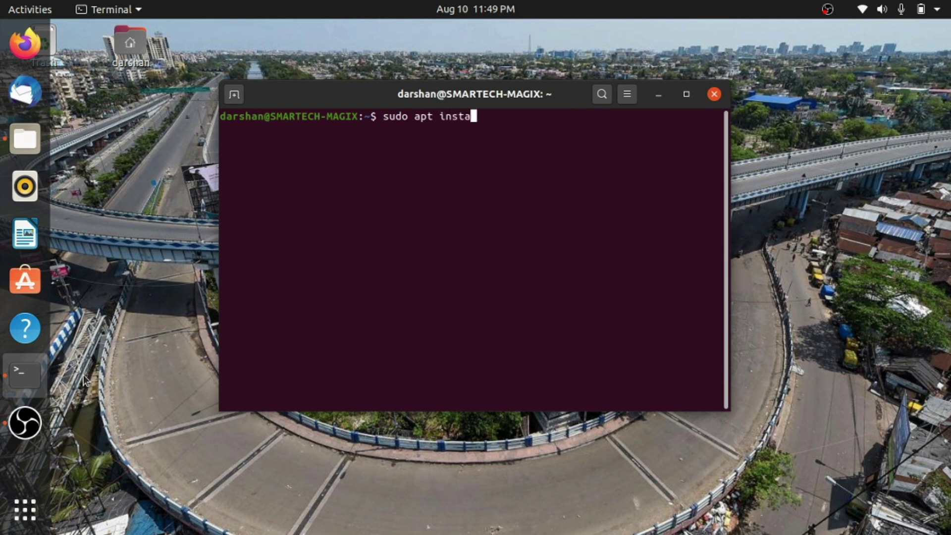
{"action": "type", "text": "ll pla"}
{"action": "type", "text": "yonl"}
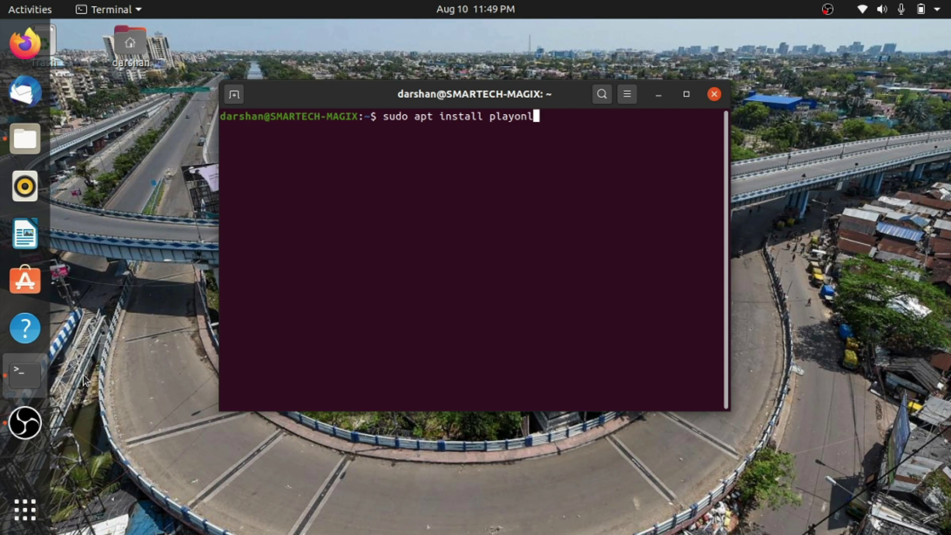
{"action": "type", "text": "ins"}
{"action": "type", "text": "x"}
{"action": "key", "text": "Return"}
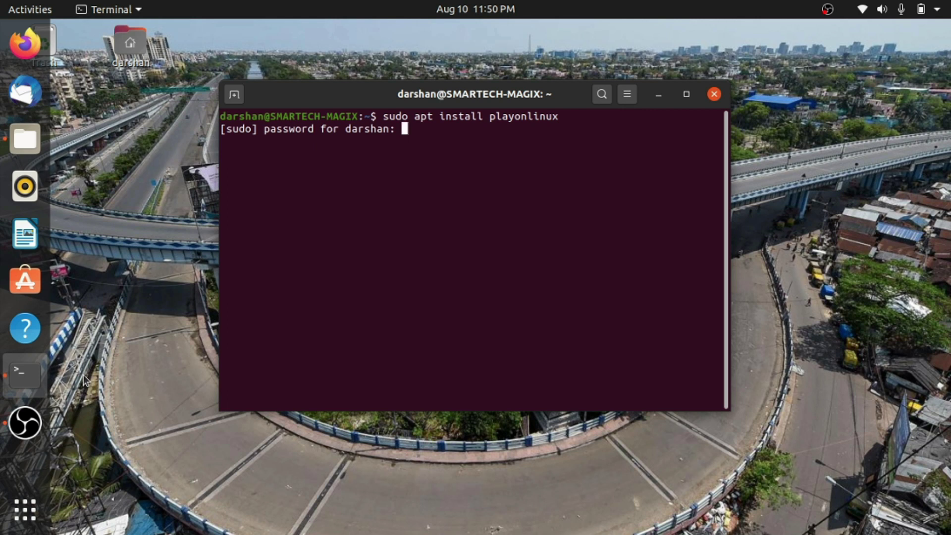
{"action": "key", "text": "Return"}
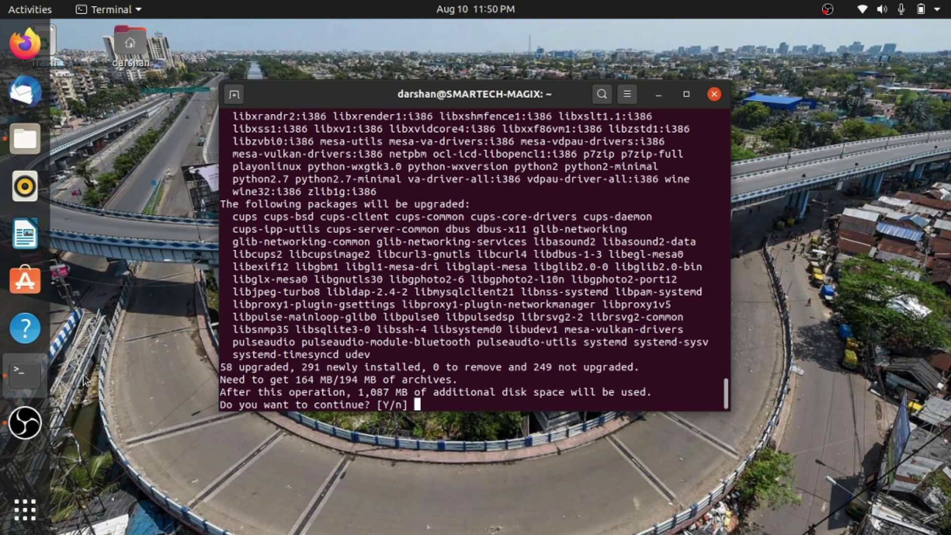
{"action": "type", "text": "y"}
{"action": "key", "text": "Return"}
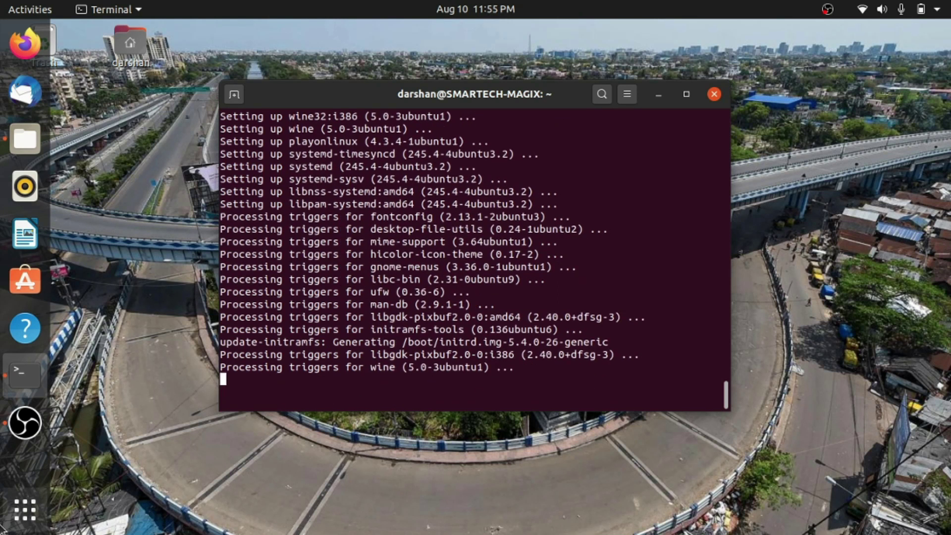
Step: Launch PlayOnLinux, close the terminal, maximize the window and open the Install catalogue
{"action": "left_click", "coordinate": [38, 511]}
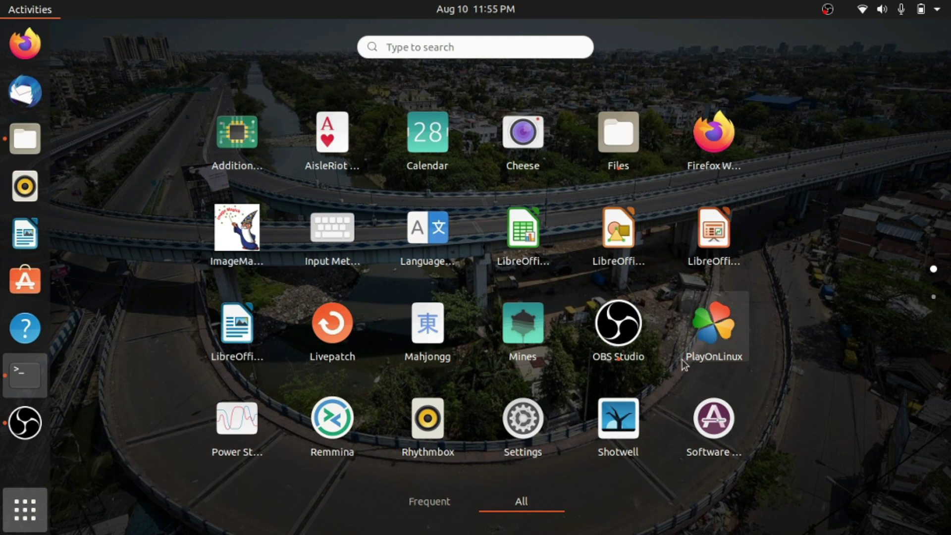
{"action": "left_click", "coordinate": [724, 337]}
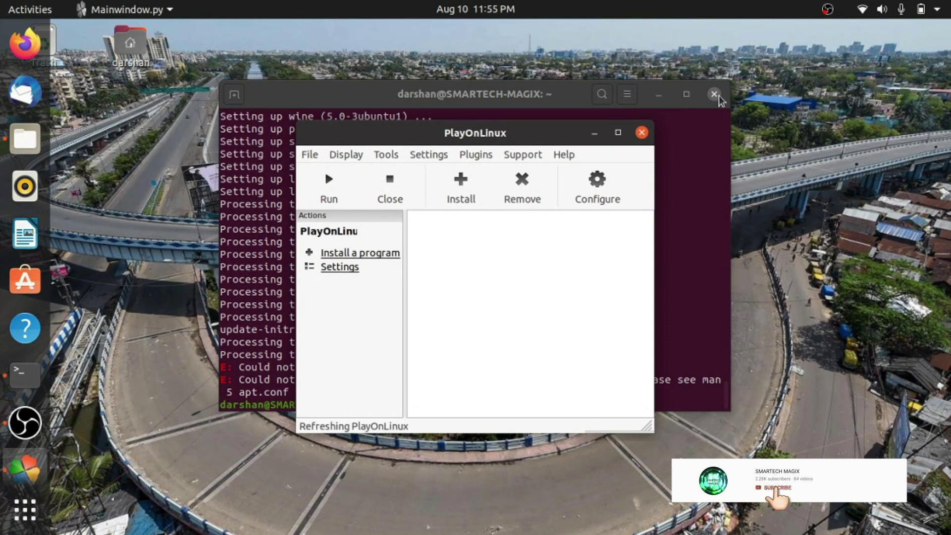
{"action": "left_click", "coordinate": [716, 95]}
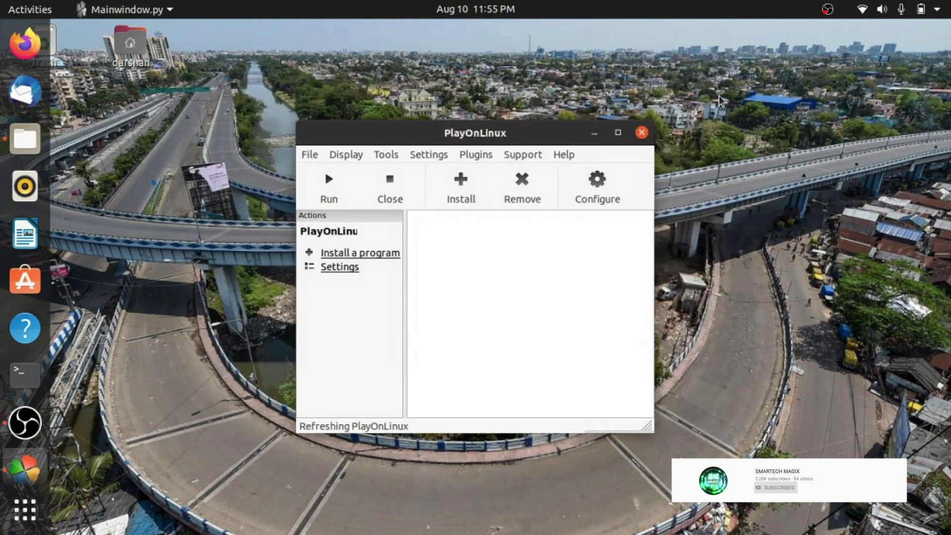
{"action": "left_click", "coordinate": [617, 132]}
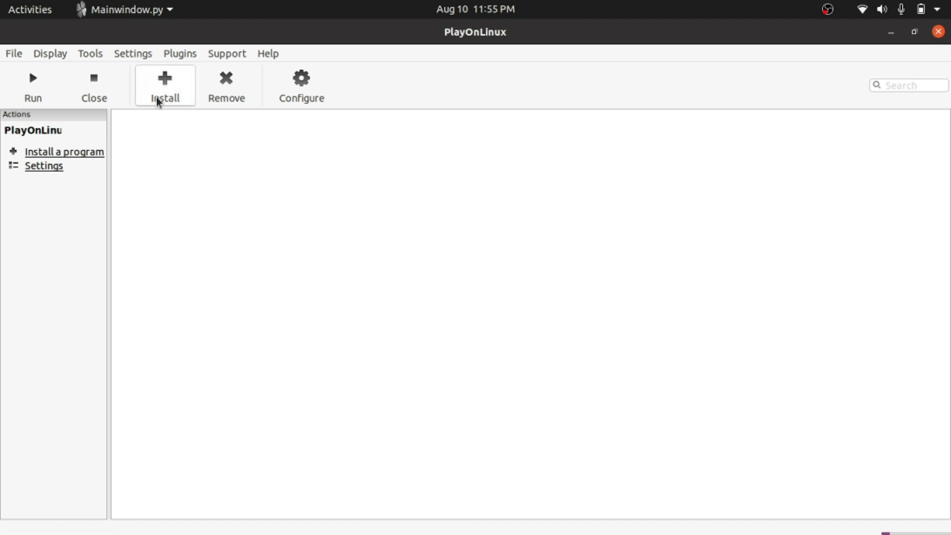
{"action": "left_click", "coordinate": [159, 101]}
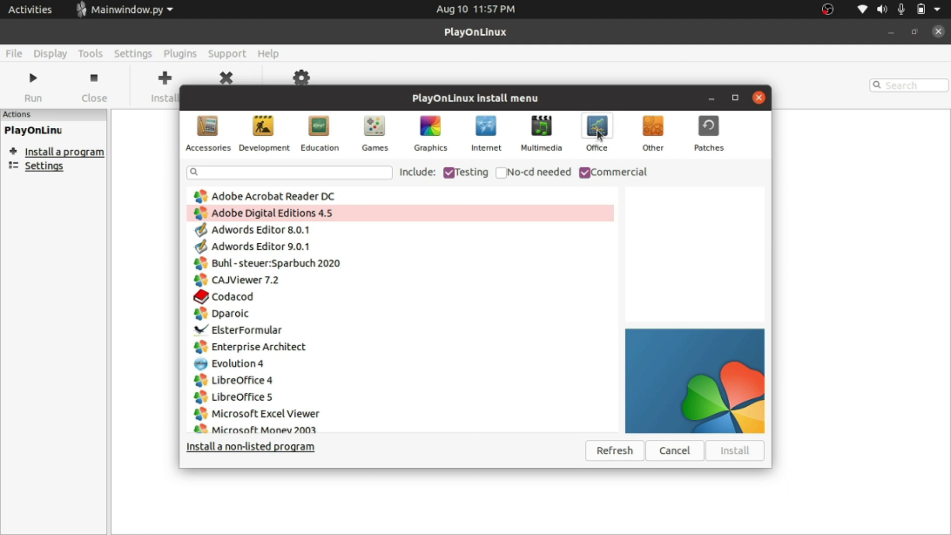
Step: Start the Microsoft Office 2010 install, skip the notices, and select 'install winbind' in the error
{"action": "scroll", "coordinate": [369, 297], "scroll_direction": "down", "scroll_amount": 3}
{"action": "scroll", "coordinate": [369, 299], "scroll_direction": "down", "scroll_amount": 4}
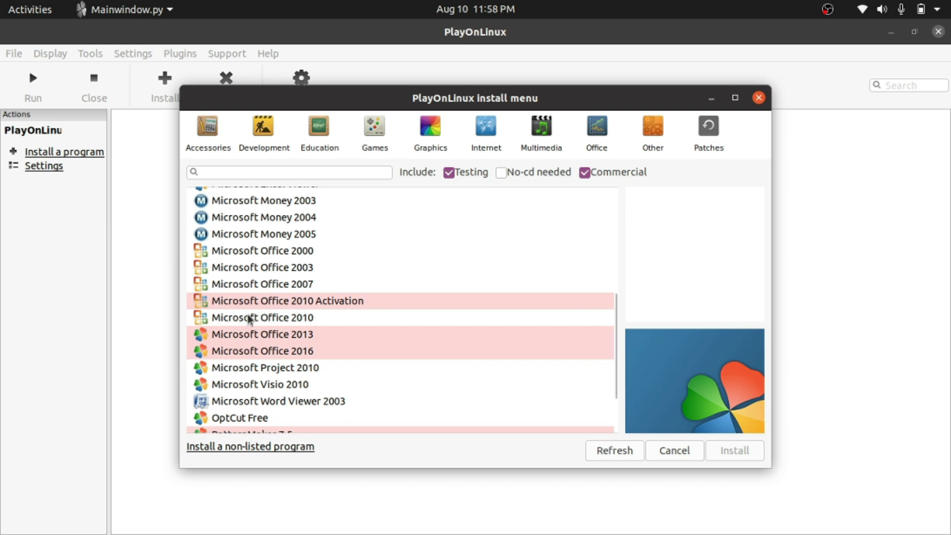
{"action": "double_click", "coordinate": [281, 325]}
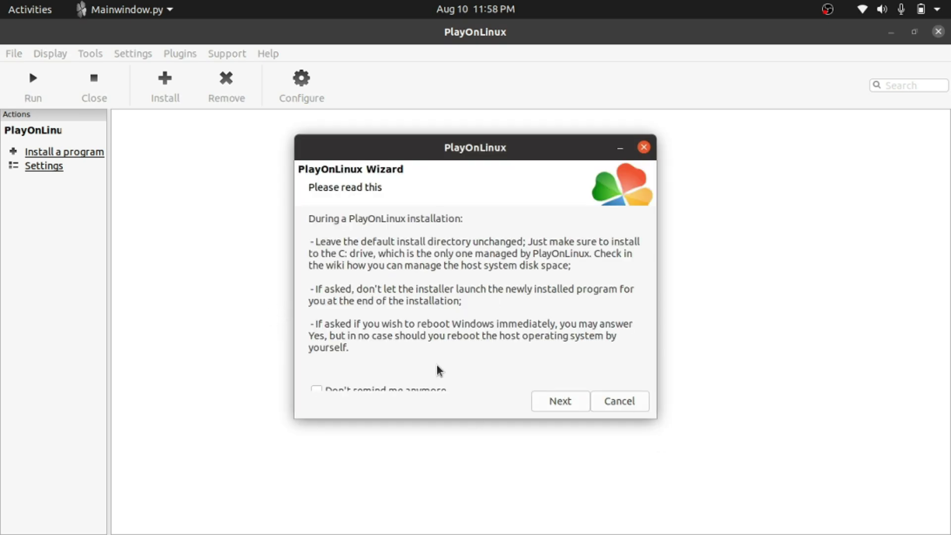
{"action": "left_click", "coordinate": [317, 389]}
{"action": "left_click", "coordinate": [561, 402]}
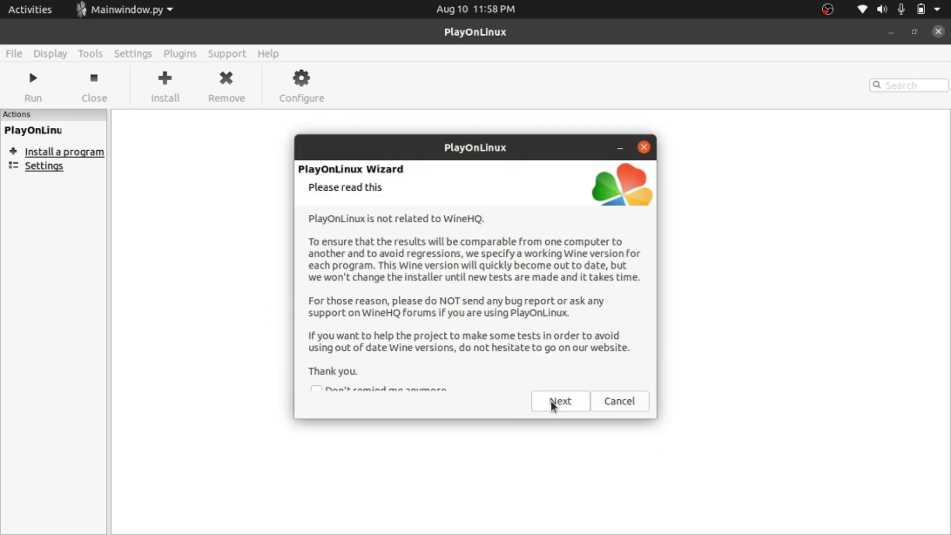
{"action": "left_click", "coordinate": [556, 403]}
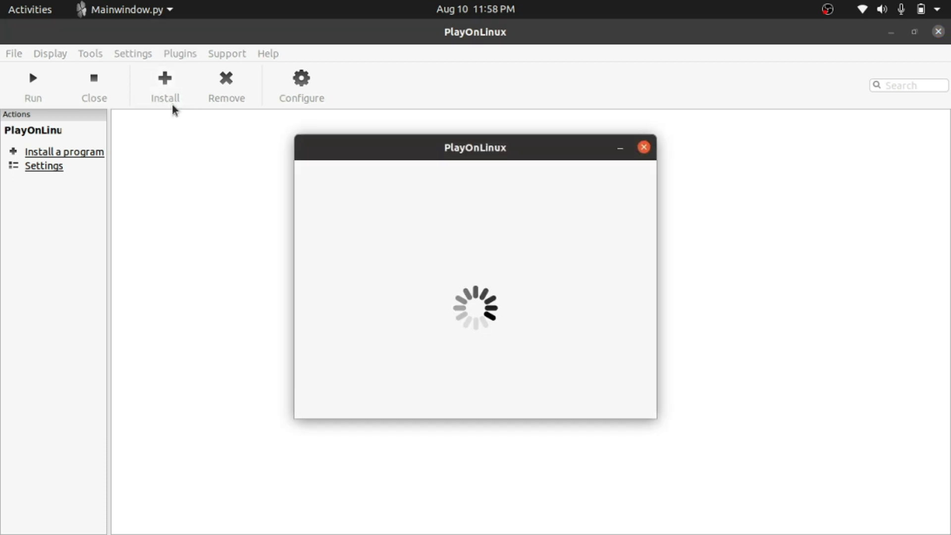
{"action": "left_click", "coordinate": [565, 402]}
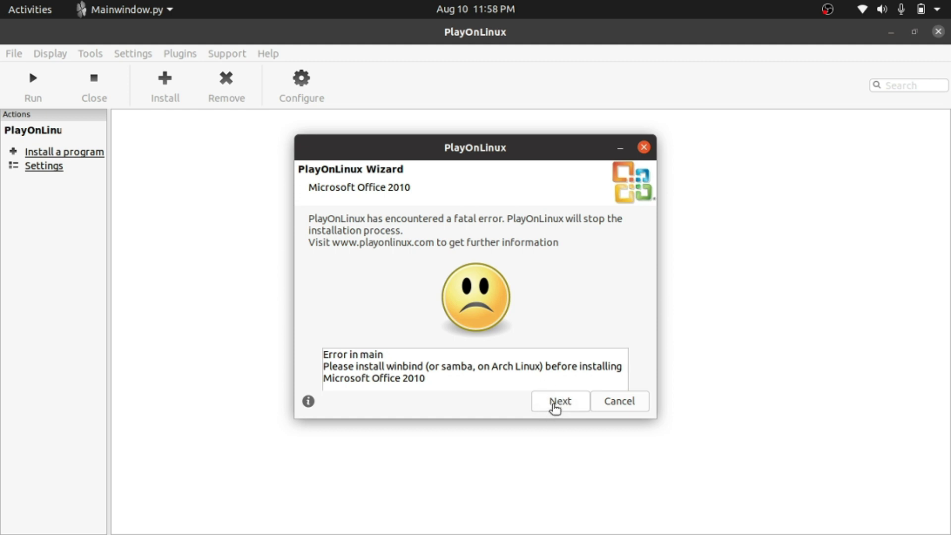
{"action": "left_click_drag", "start_coordinate": [358, 366], "coordinate": [428, 367]}
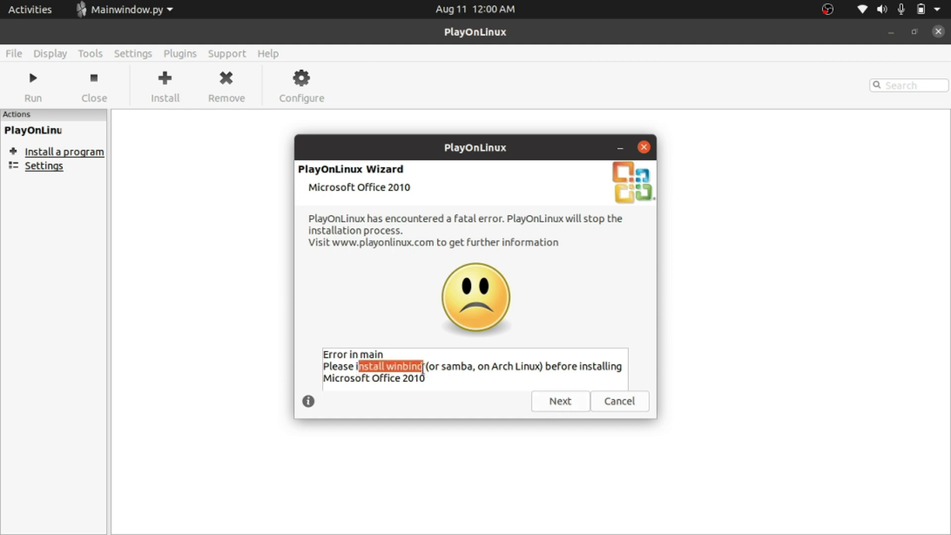
{"action": "left_click_drag", "start_coordinate": [356, 367], "coordinate": [423, 366]}
Step: Close the failed installer and run sudo apt install winbind, entering the password and confirming with y
{"action": "left_click", "coordinate": [644, 147]}
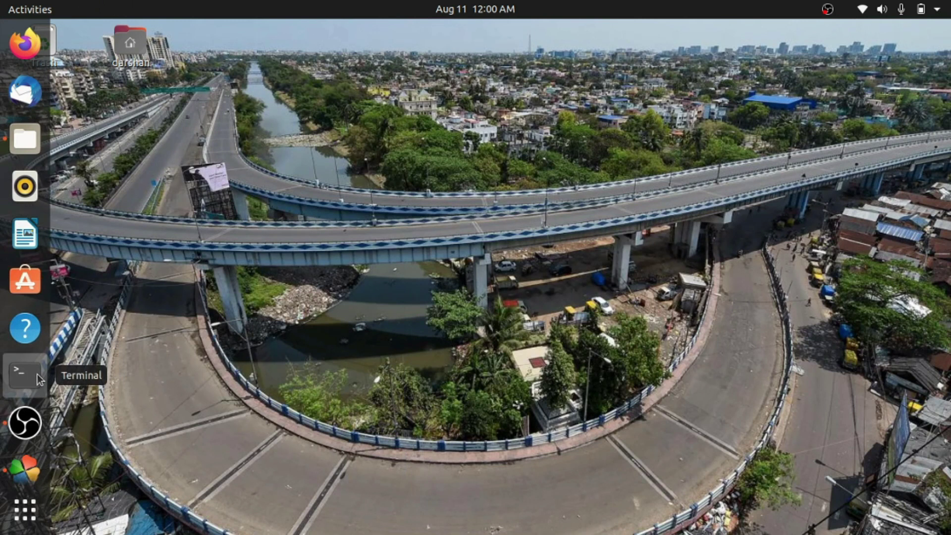
{"action": "left_click", "coordinate": [38, 373]}
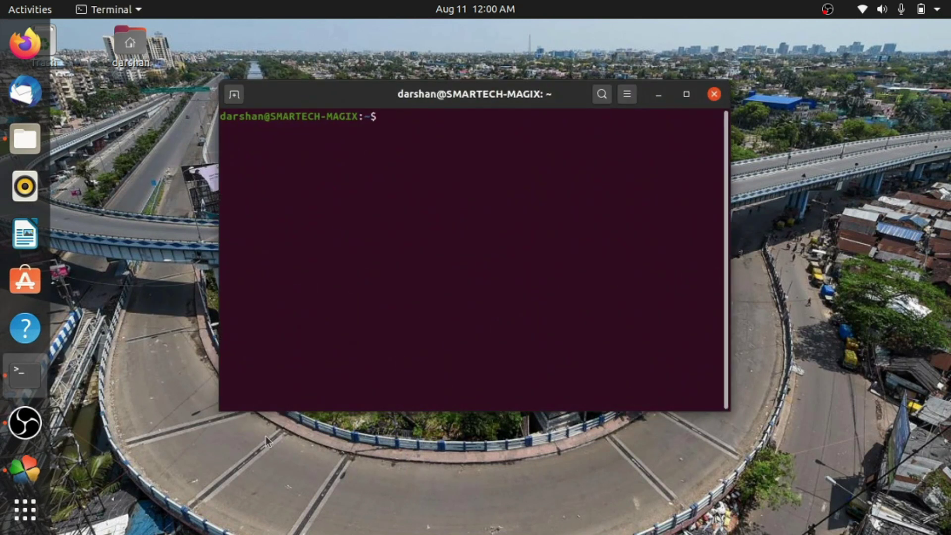
{"action": "type", "text": "sud"}
{"action": "type", "text": "o ap"}
{"action": "type", "text": "t "}
{"action": "type", "text": "ins"}
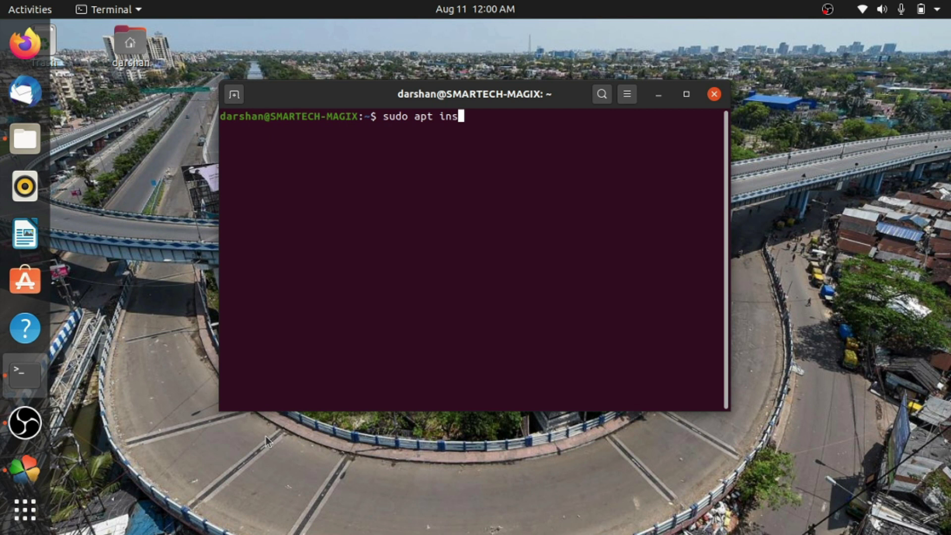
{"action": "type", "text": "tall "}
{"action": "type", "text": "win"}
{"action": "type", "text": "d"}
{"action": "key", "text": "BackSpace"}
{"action": "type", "text": "bind"}
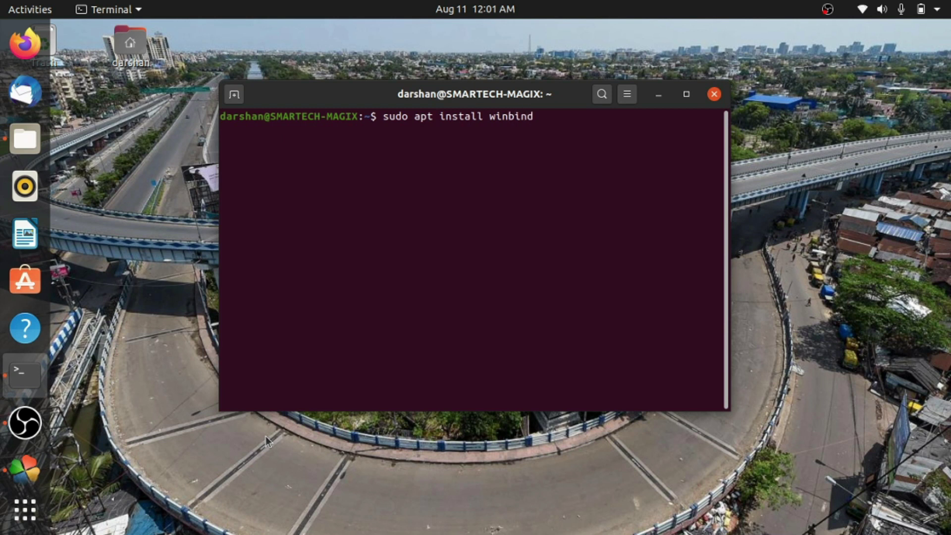
{"action": "key", "text": "Return"}
{"action": "key", "text": "Return"}
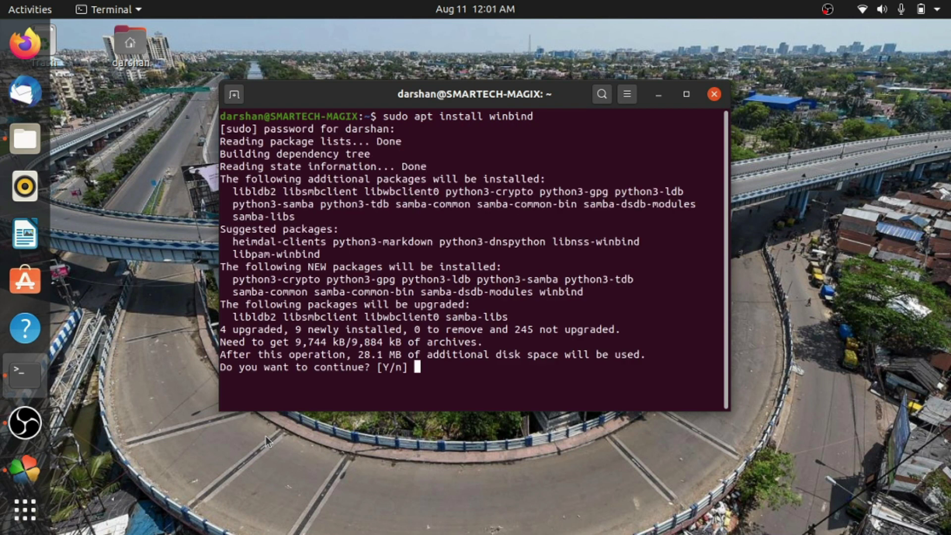
{"action": "type", "text": "y"}
{"action": "key", "text": "Return"}
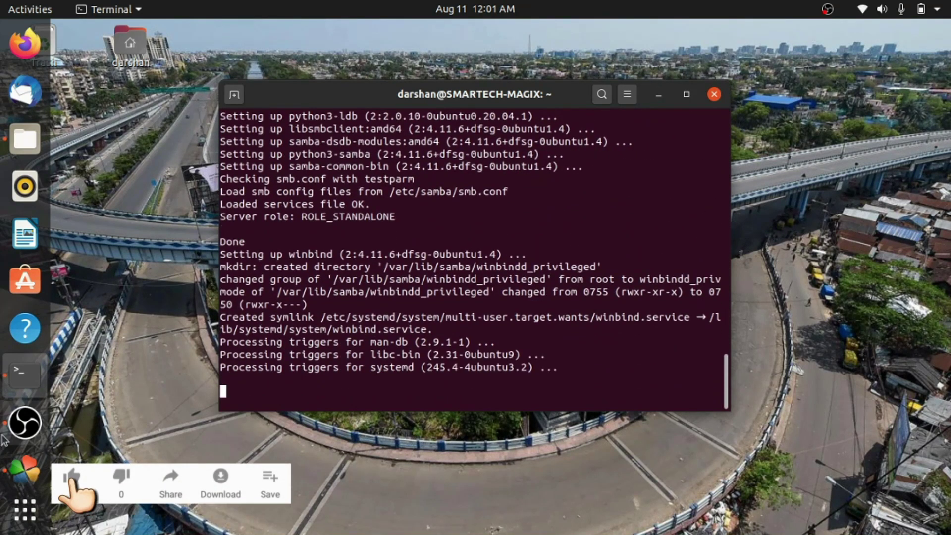
Step: Relaunch PlayOnLinux from Show Applications
{"action": "left_click", "coordinate": [20, 509]}
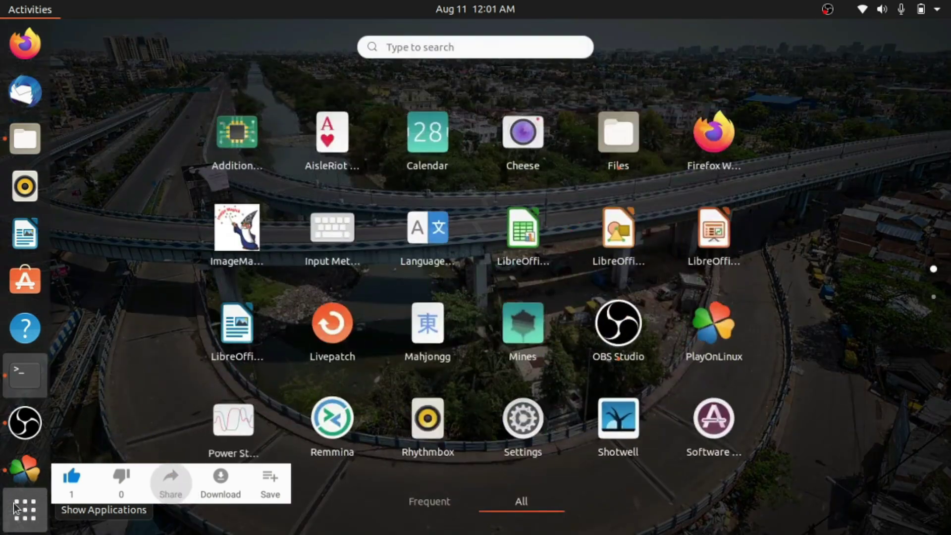
{"action": "scroll", "coordinate": [602, 248], "scroll_direction": "down", "scroll_amount": 1}
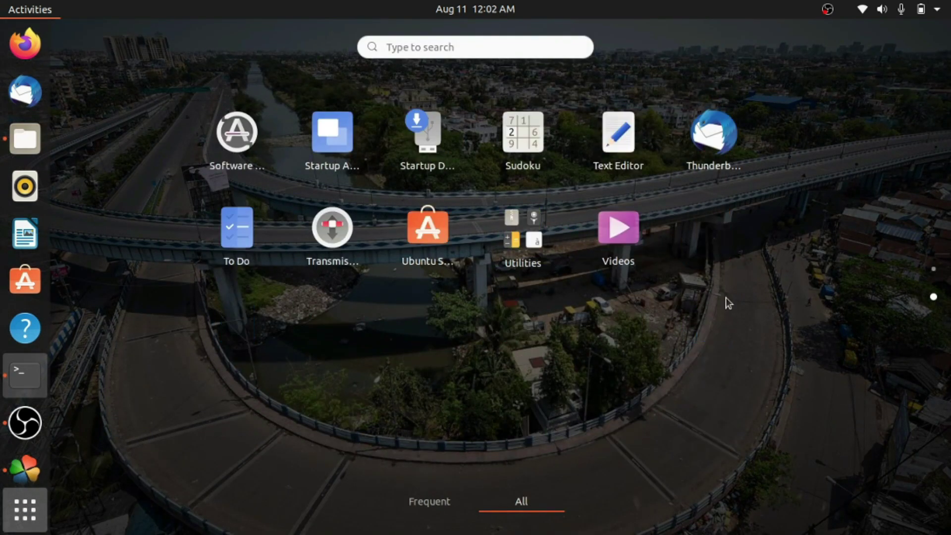
{"action": "scroll", "coordinate": [726, 297], "scroll_direction": "up", "scroll_amount": 1}
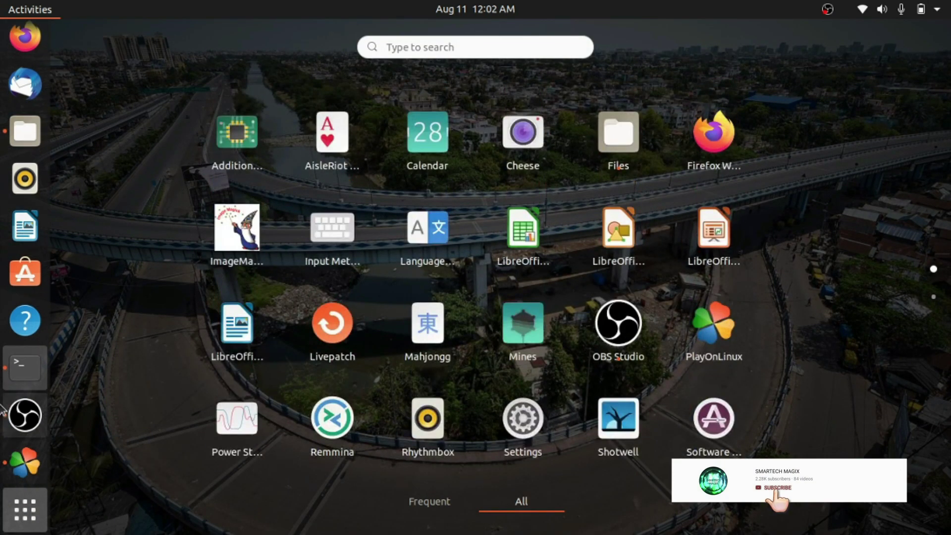
{"action": "left_click", "coordinate": [23, 461]}
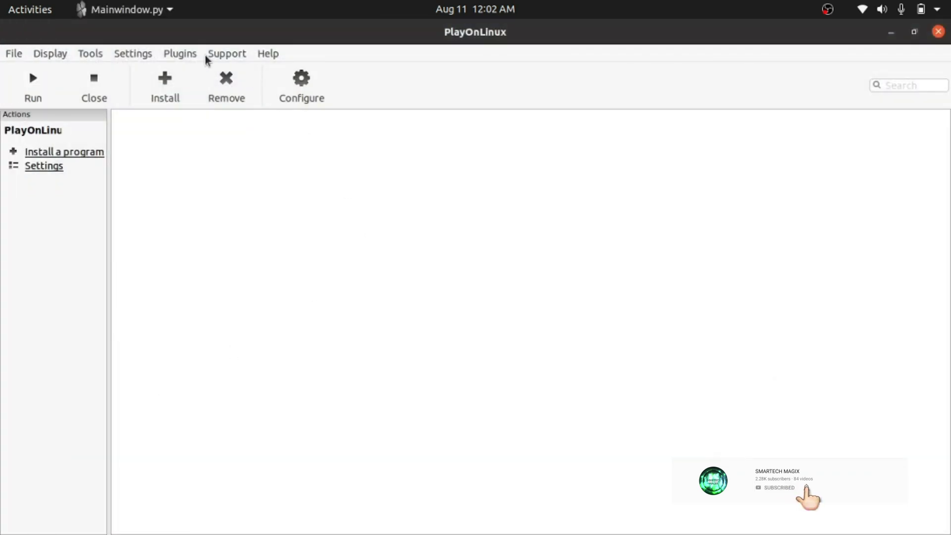
Step: Find Microsoft Office 2010 in the install catalogue and start its installation
{"action": "left_click", "coordinate": [173, 91]}
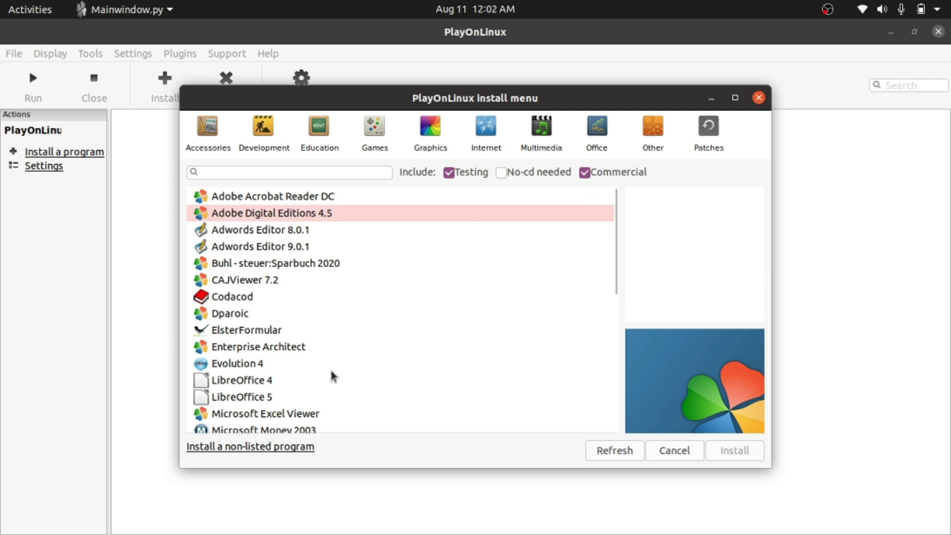
{"action": "scroll", "coordinate": [331, 370], "scroll_direction": "down", "scroll_amount": 2}
{"action": "scroll", "coordinate": [330, 366], "scroll_direction": "down", "scroll_amount": 2}
{"action": "scroll", "coordinate": [328, 360], "scroll_direction": "down", "scroll_amount": 2}
{"action": "scroll", "coordinate": [328, 360], "scroll_direction": "down", "scroll_amount": 1}
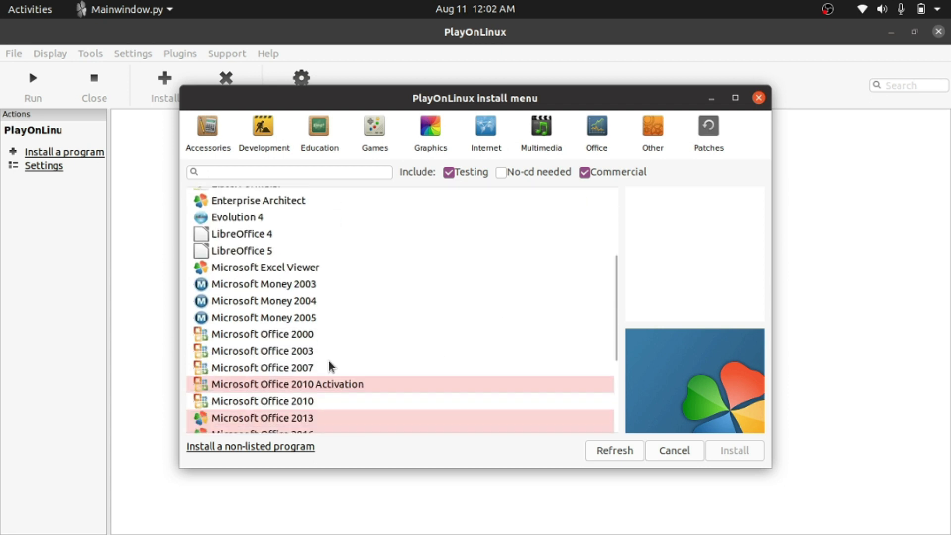
{"action": "scroll", "coordinate": [322, 376], "scroll_direction": "down", "scroll_amount": 1}
{"action": "left_click", "coordinate": [317, 385]}
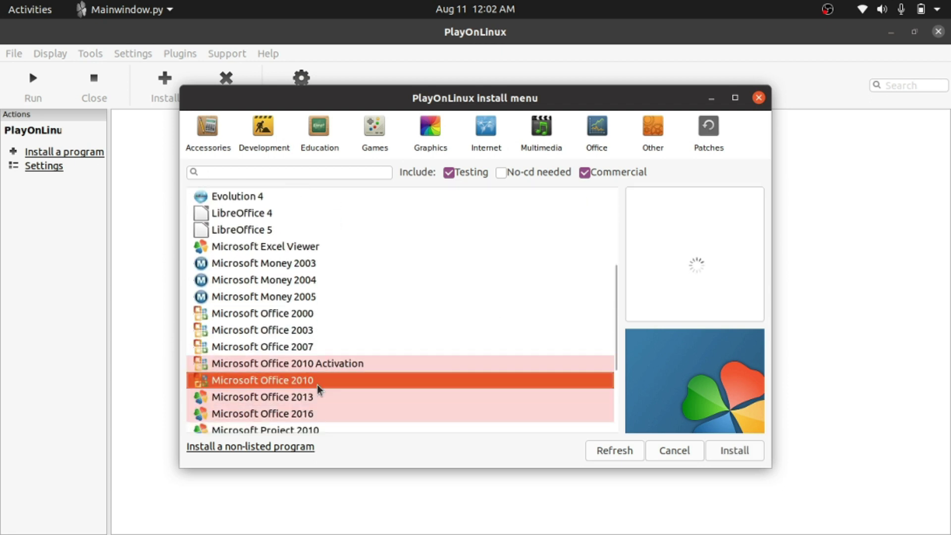
{"action": "left_click", "coordinate": [742, 449]}
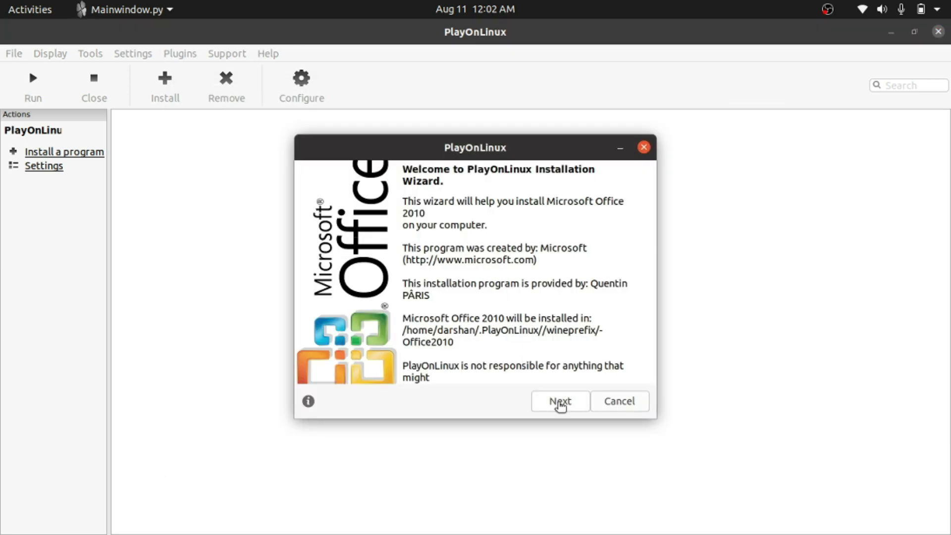
Step: Use a local setup file: setup.exe from the Office 2010 Professional Plus folder in Downloads
{"action": "left_click", "coordinate": [560, 402]}
{"action": "left_click", "coordinate": [432, 238]}
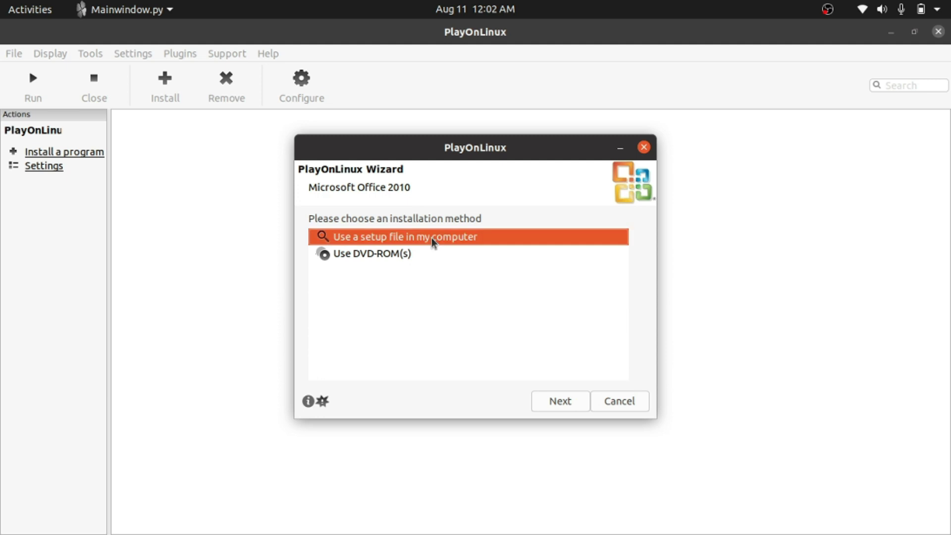
{"action": "left_click", "coordinate": [557, 400]}
{"action": "left_click", "coordinate": [499, 262]}
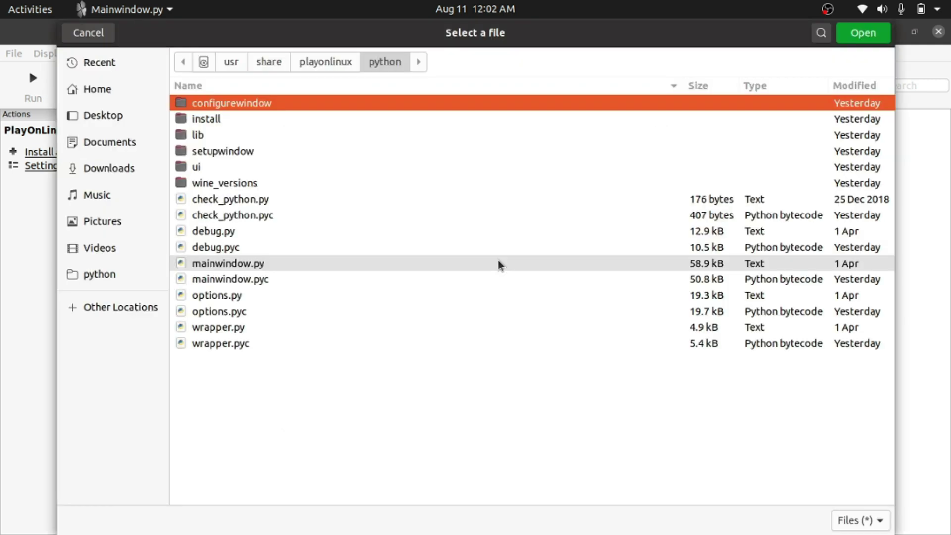
{"action": "left_click", "coordinate": [118, 169]}
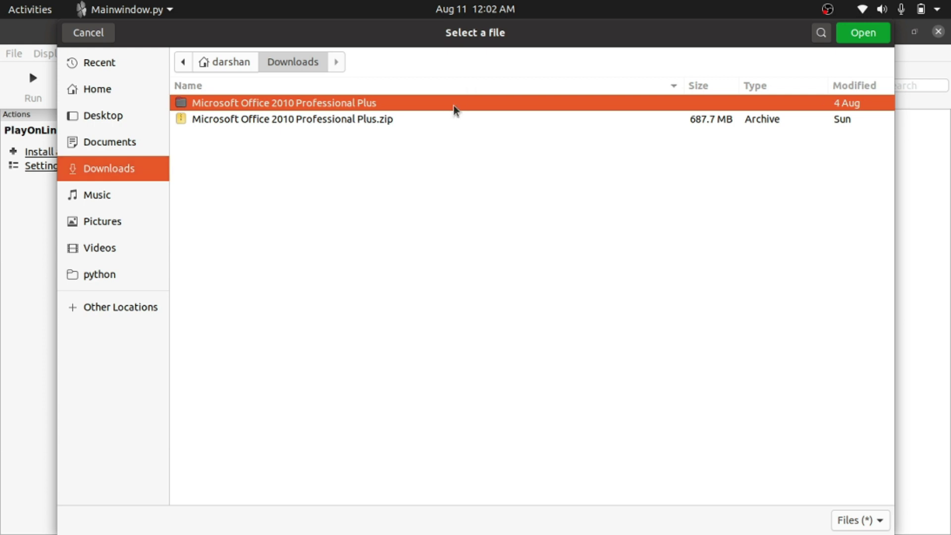
{"action": "left_click", "coordinate": [864, 35]}
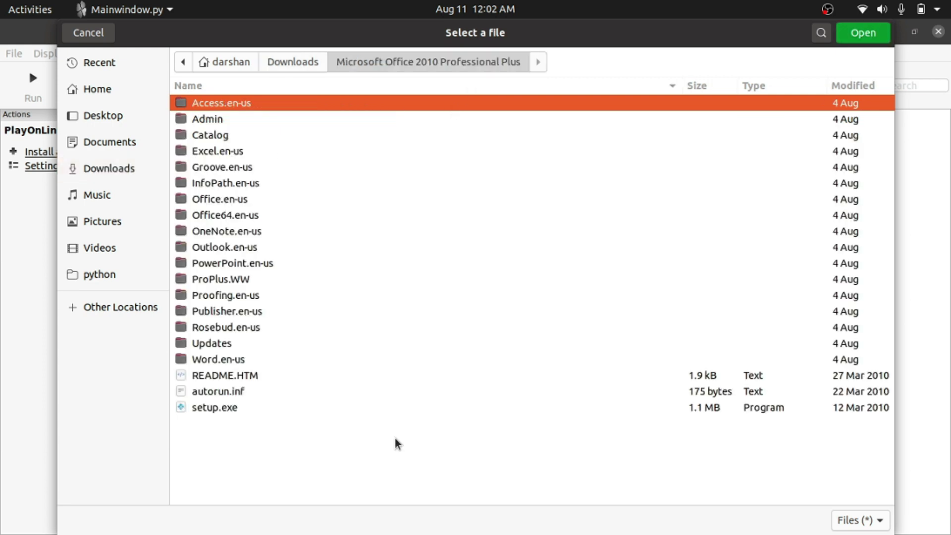
{"action": "left_click", "coordinate": [394, 408]}
{"action": "left_click", "coordinate": [851, 40]}
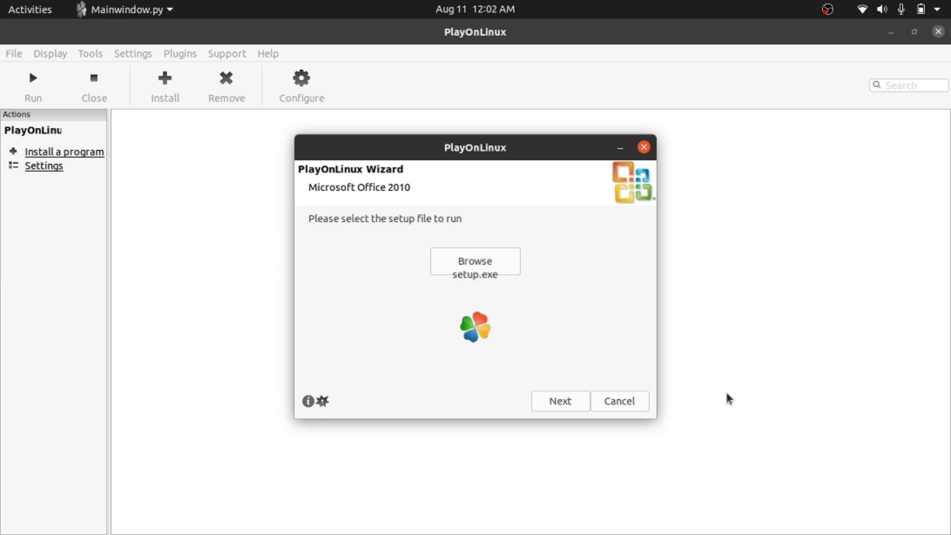
{"action": "left_click", "coordinate": [566, 405]}
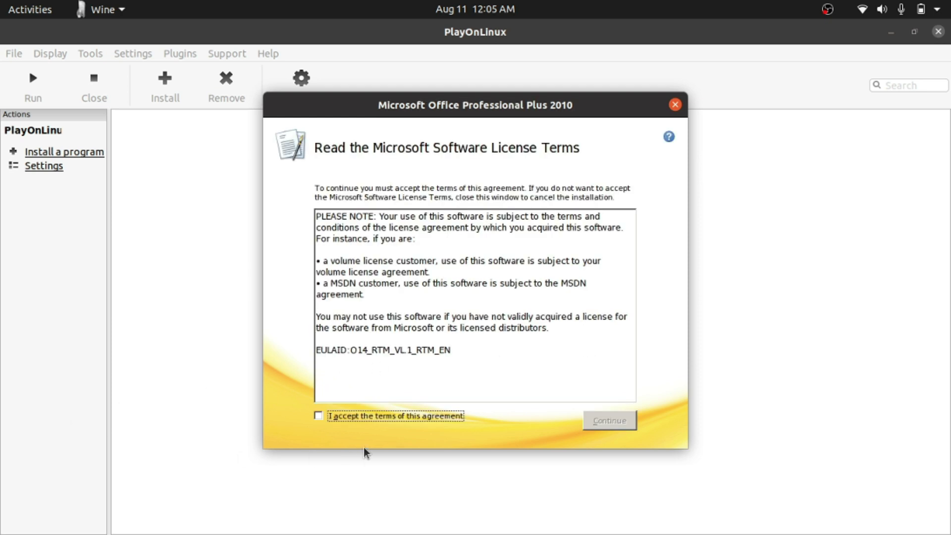
Step: Accept the Office license, run Install Now with default components, and close the completion page
{"action": "left_click", "coordinate": [346, 414]}
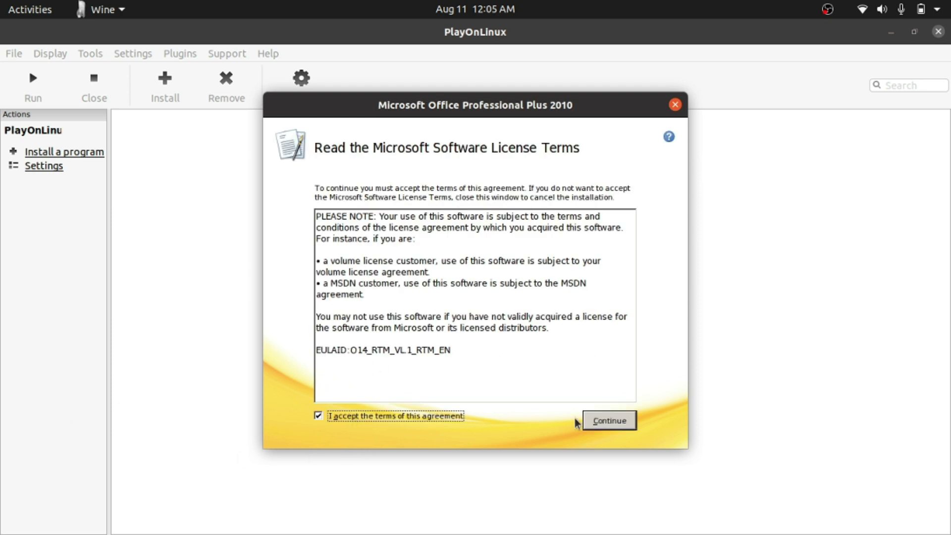
{"action": "left_click", "coordinate": [626, 424]}
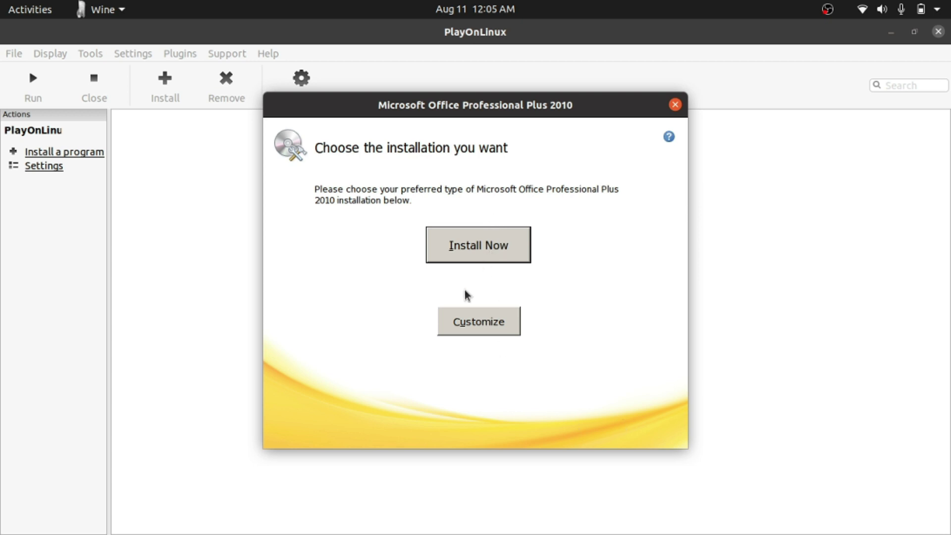
{"action": "left_click", "coordinate": [480, 249]}
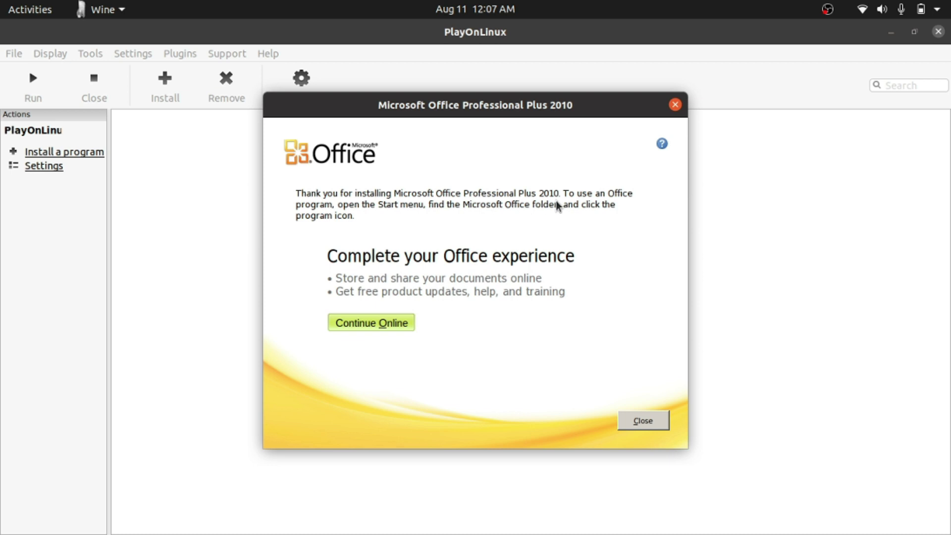
{"action": "left_click", "coordinate": [649, 417]}
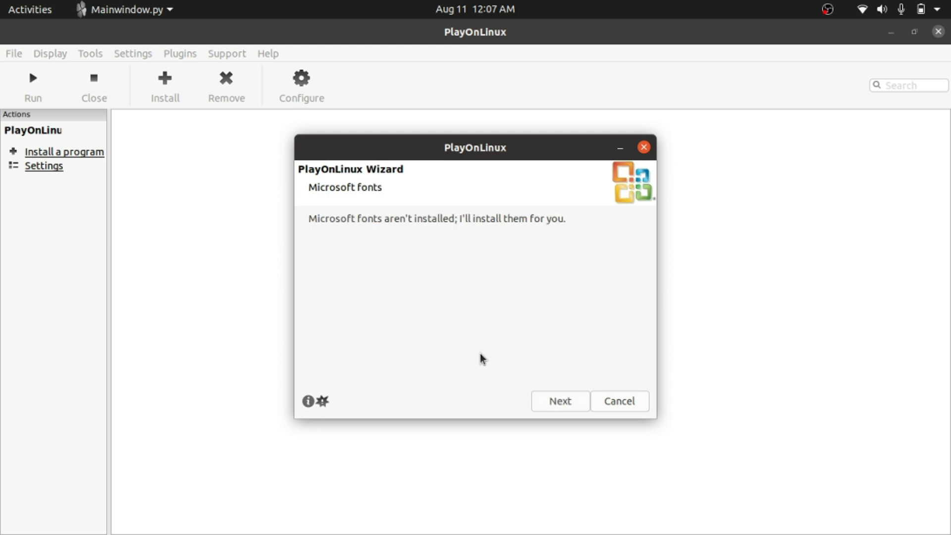
Step: Agree to the Microsoft fonts license and start downloading the fonts
{"action": "left_click", "coordinate": [574, 405]}
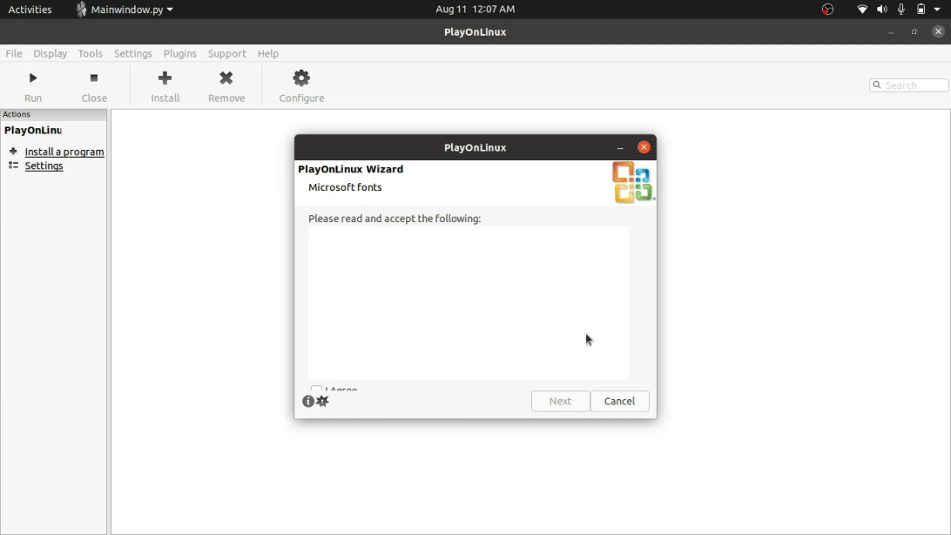
{"action": "left_click", "coordinate": [340, 390]}
{"action": "left_click", "coordinate": [568, 404]}
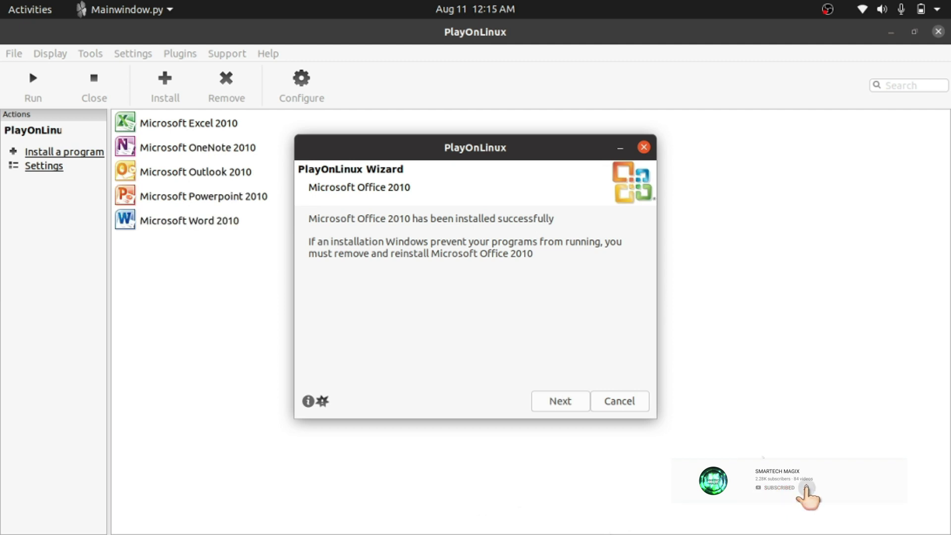
Step: Close the finished wizard and select Microsoft Word 2010 in the installed programs list
{"action": "left_click", "coordinate": [547, 402]}
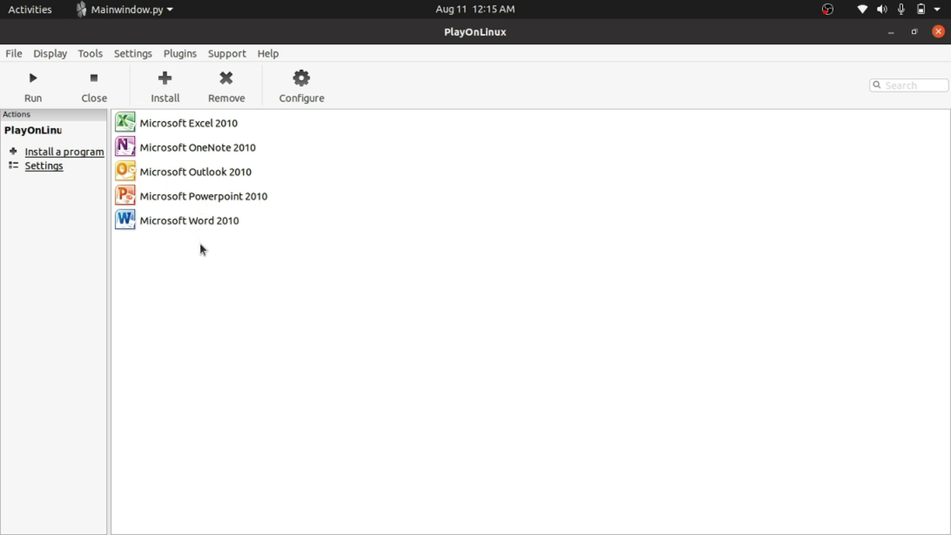
{"action": "left_click", "coordinate": [177, 220]}
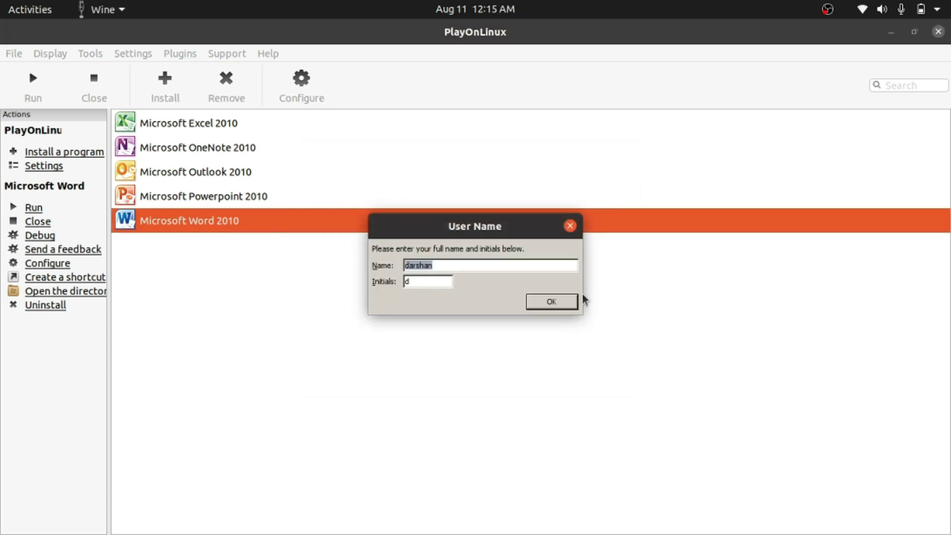
Step: Accept the user name, open and close Word Help with F1, and type 'kfgsdkgklj'
{"action": "left_click", "coordinate": [549, 303]}
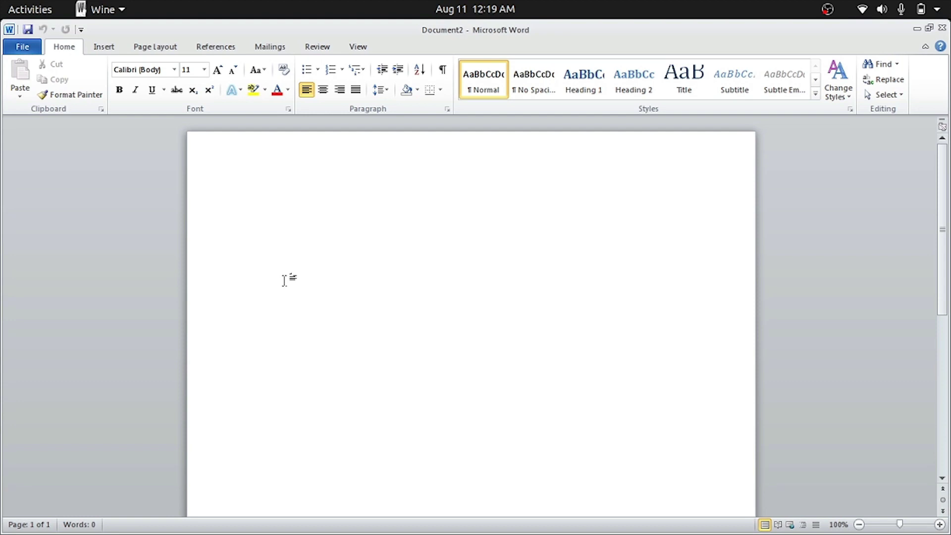
{"action": "key", "text": "F1"}
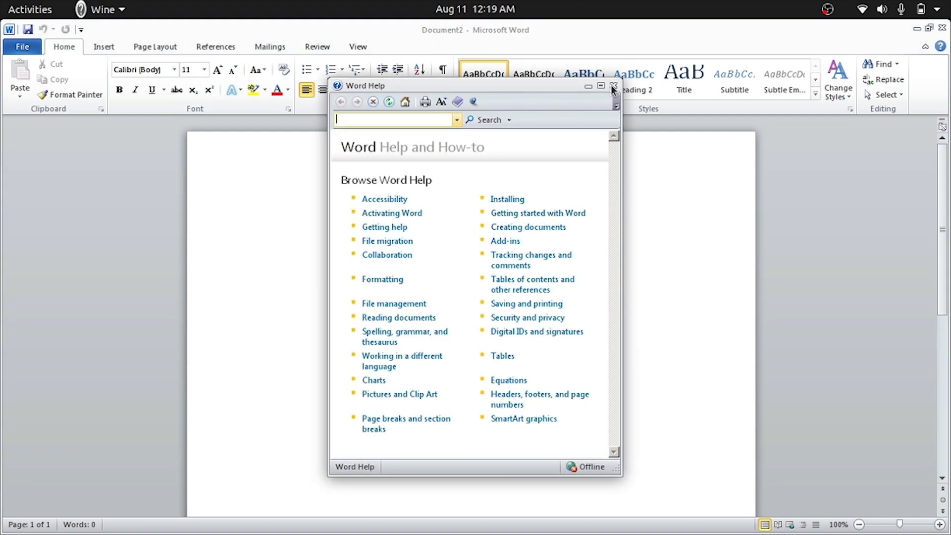
{"action": "left_click", "coordinate": [614, 87]}
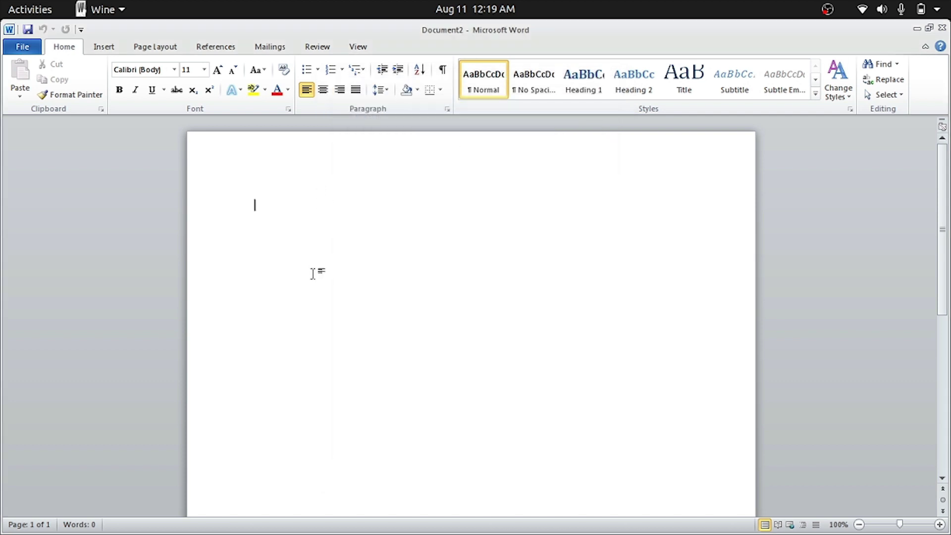
{"action": "type", "text": "kfgsdkgklj"}
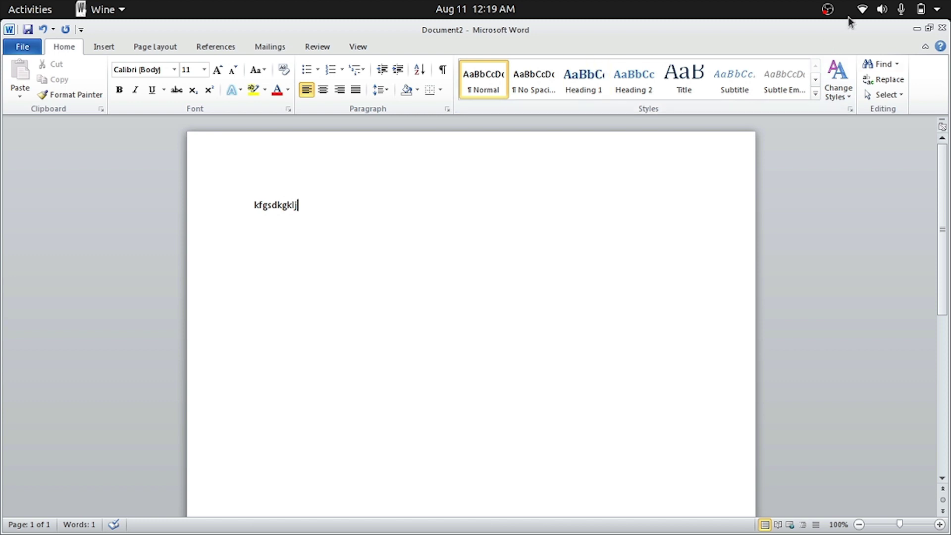
Step: Launch PowerPoint 2010 on a blank presentation, then minimize it and start Excel 2010
{"action": "left_click", "coordinate": [917, 29]}
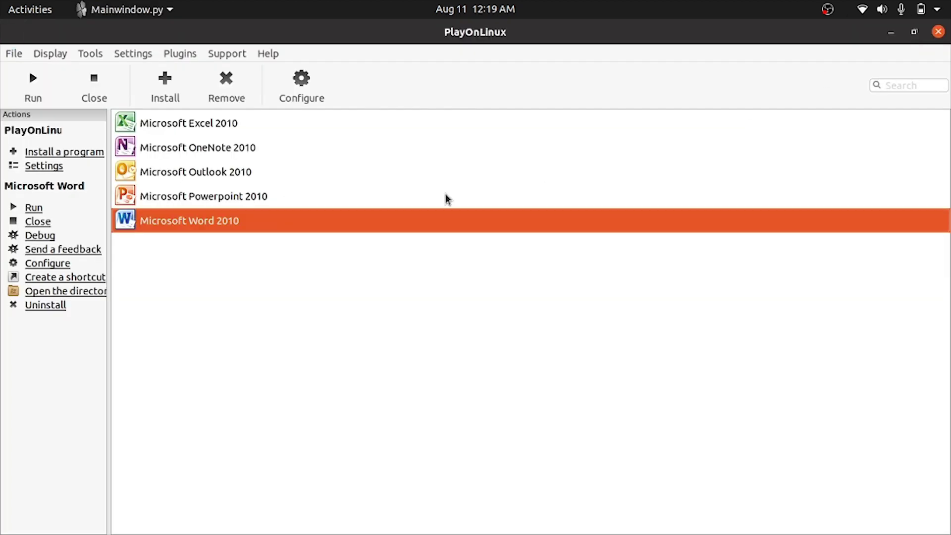
{"action": "left_click", "coordinate": [227, 196]}
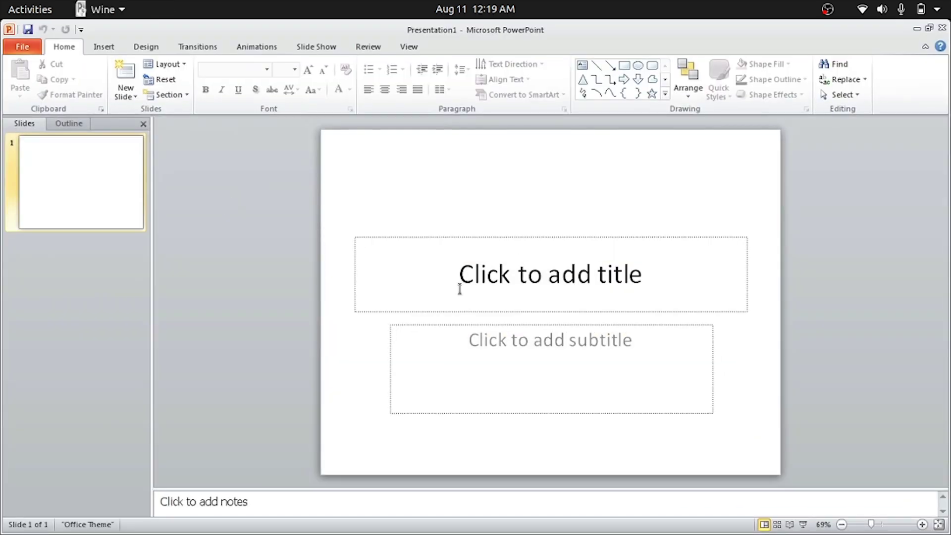
{"action": "left_click", "coordinate": [461, 280]}
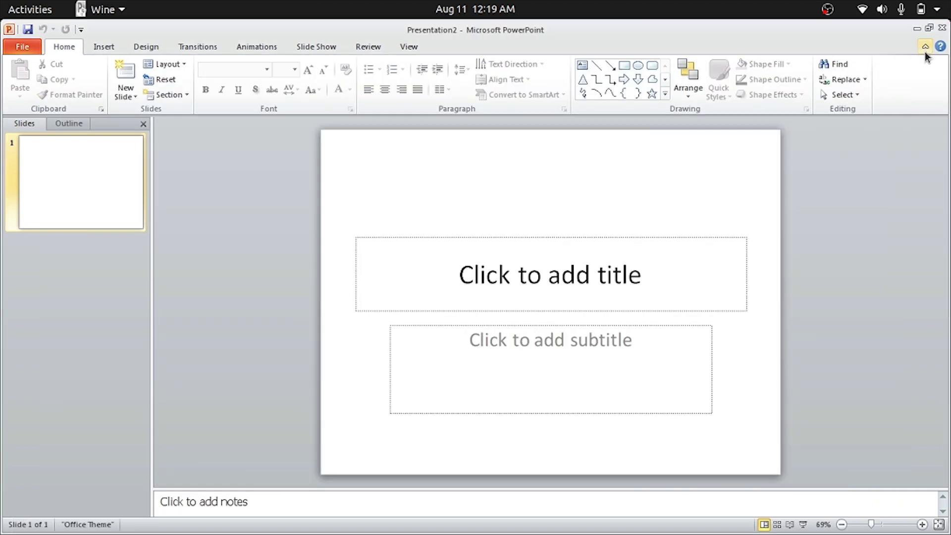
{"action": "left_click", "coordinate": [920, 26]}
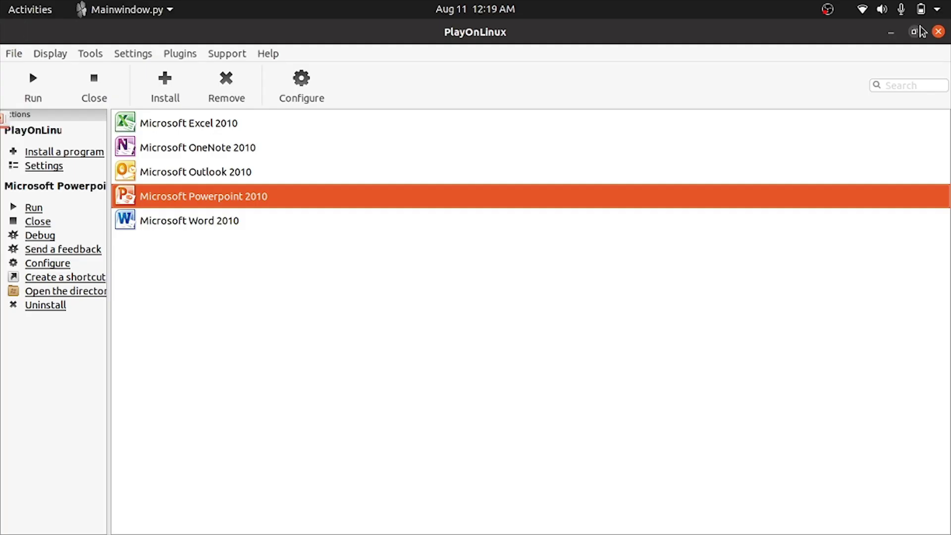
{"action": "left_click", "coordinate": [243, 125]}
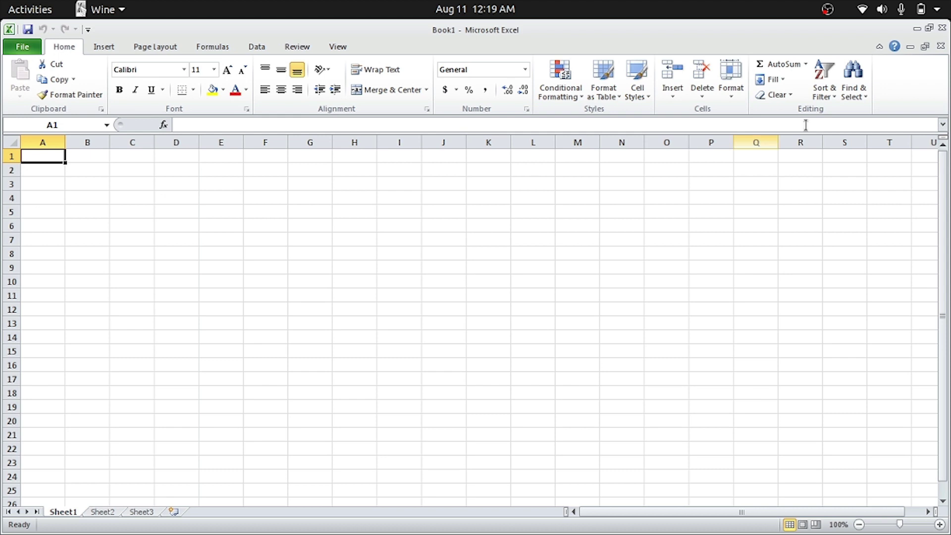
Step: Minimize Excel's Book1 workbook and launch OneNote 2010 from the PlayOnLinux list
{"action": "left_click", "coordinate": [911, 47]}
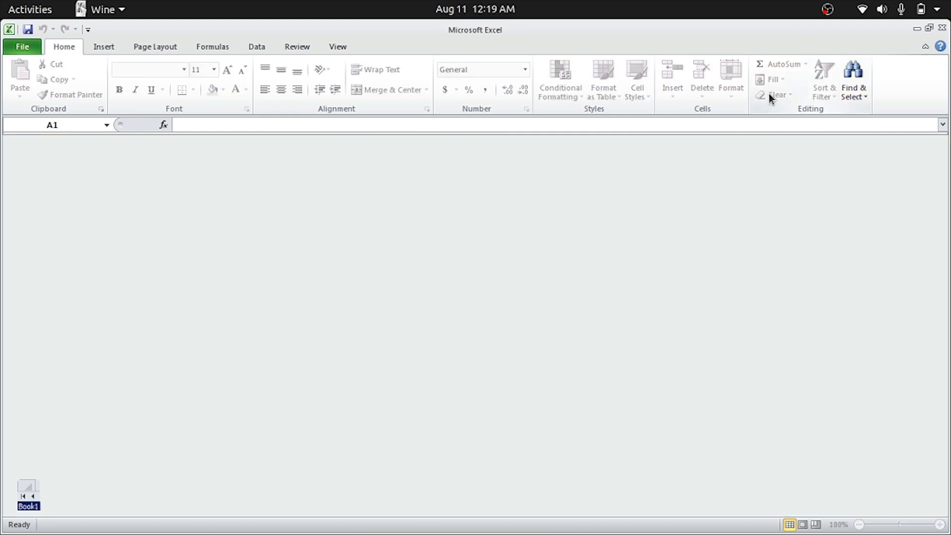
{"action": "left_click", "coordinate": [917, 28]}
{"action": "left_click", "coordinate": [291, 146]}
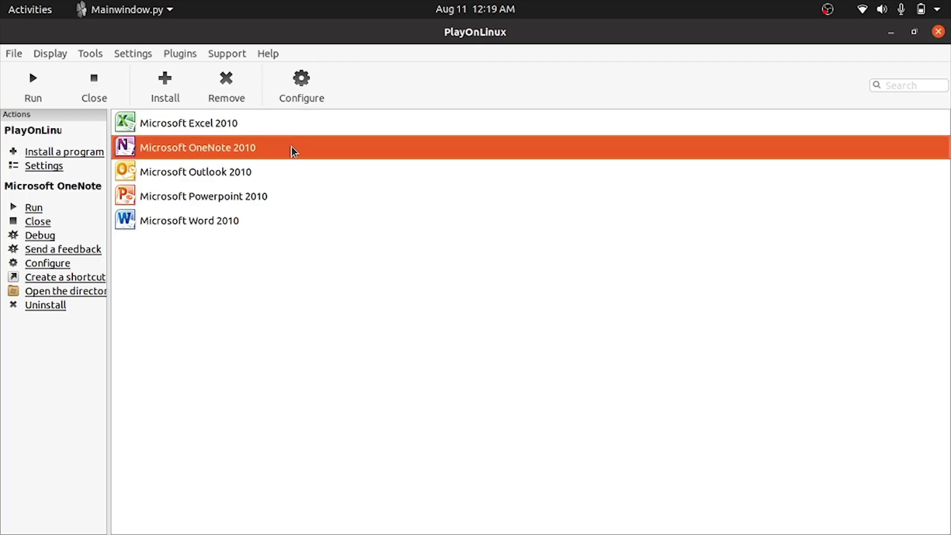
{"action": "double_click", "coordinate": [268, 151]}
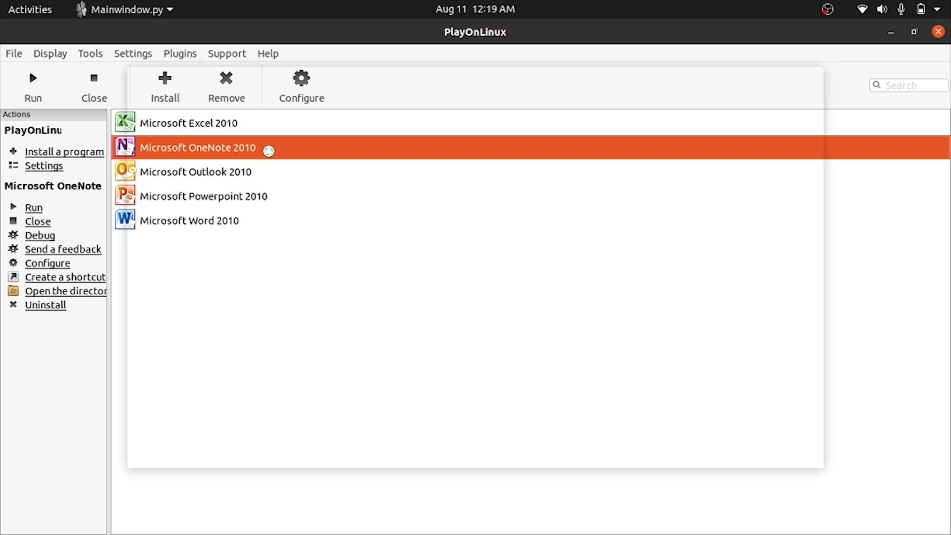
Step: Scroll through OneNote's welcome notebook, close it, and start Outlook 2010
{"action": "scroll", "coordinate": [544, 281], "scroll_direction": "down", "scroll_amount": 5}
{"action": "scroll", "coordinate": [602, 248], "scroll_direction": "down", "scroll_amount": 5}
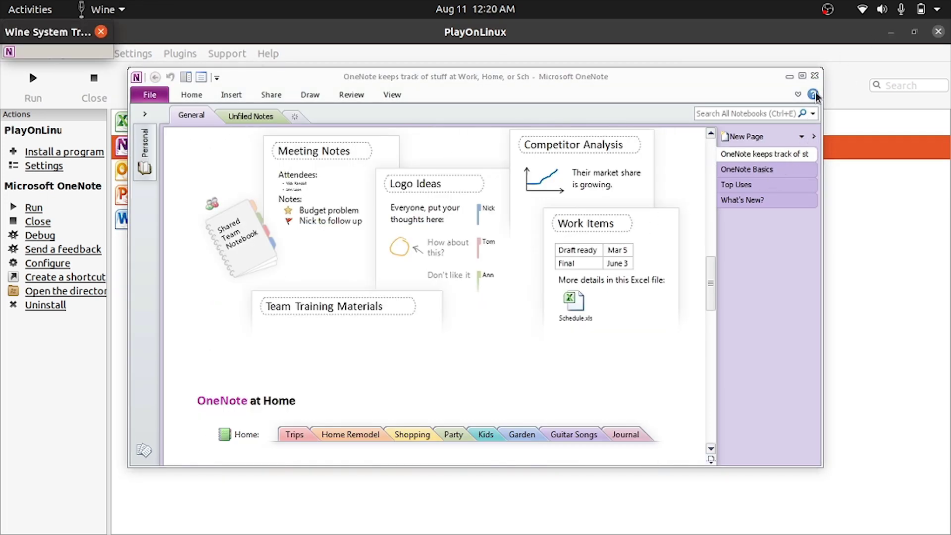
{"action": "left_click", "coordinate": [815, 75]}
{"action": "left_click", "coordinate": [201, 170]}
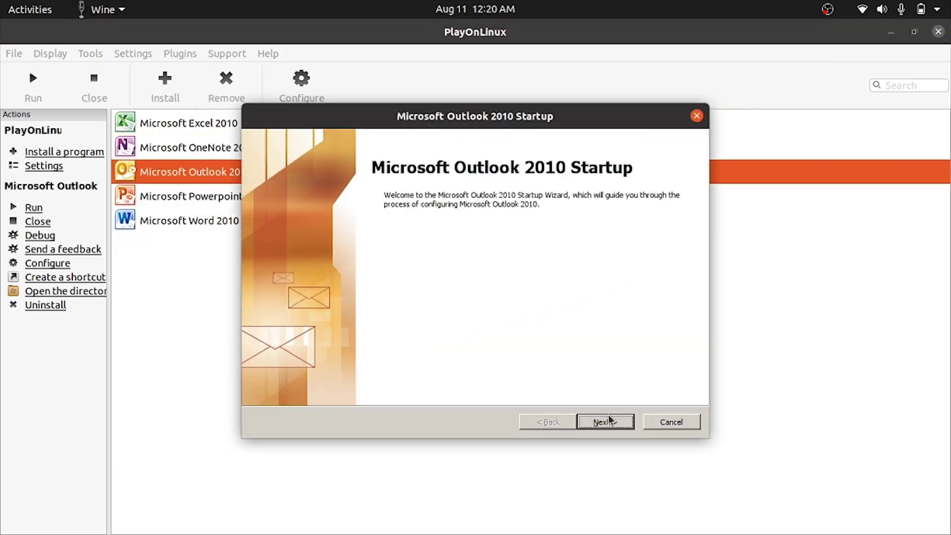
Step: Advance through Outlook's welcome pages and cancel adding an e-mail account
{"action": "left_click", "coordinate": [607, 421]}
{"action": "left_click", "coordinate": [610, 422]}
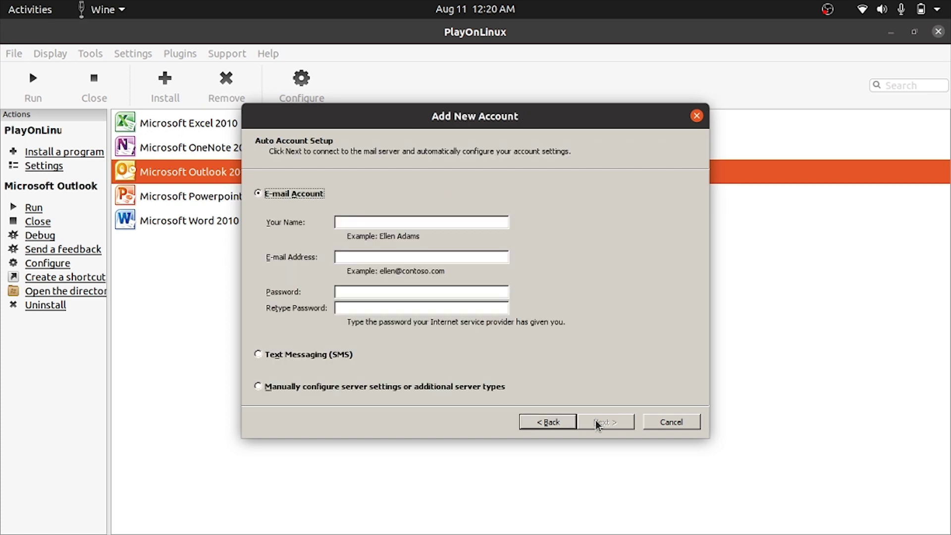
{"action": "left_click", "coordinate": [697, 116]}
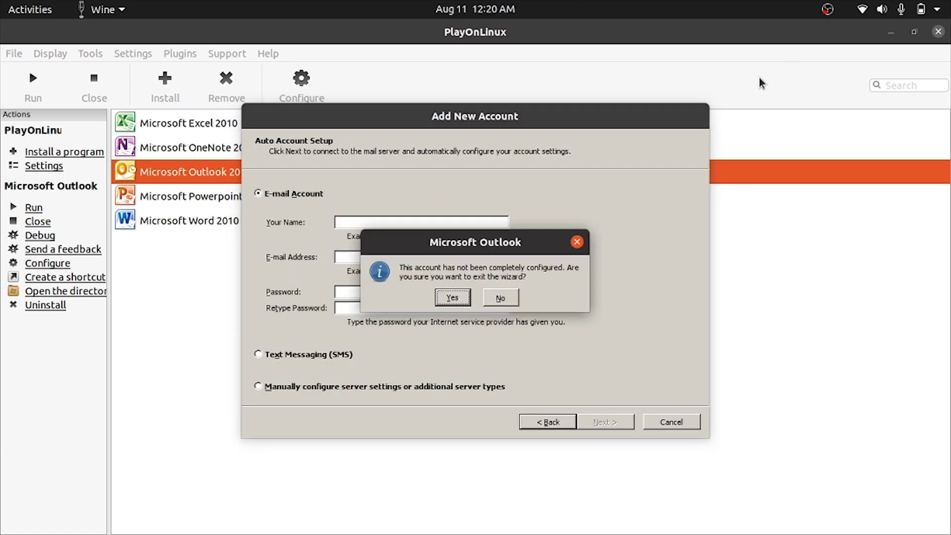
{"action": "left_click", "coordinate": [501, 297]}
{"action": "left_click", "coordinate": [696, 116]}
{"action": "left_click", "coordinate": [454, 299]}
Step: Cancel the Outlook startup wizard, confirm exiting, and close its reappeared window
{"action": "left_click", "coordinate": [670, 422]}
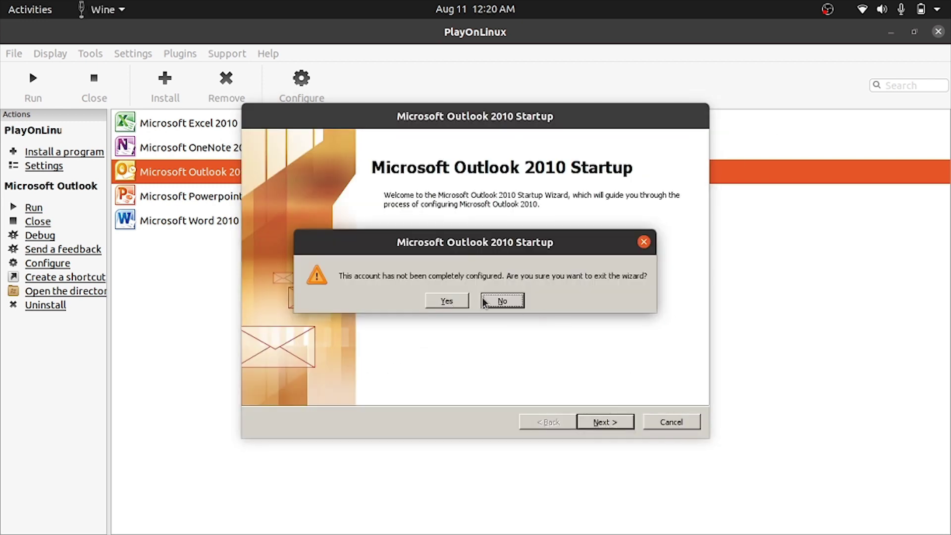
{"action": "left_click", "coordinate": [452, 301]}
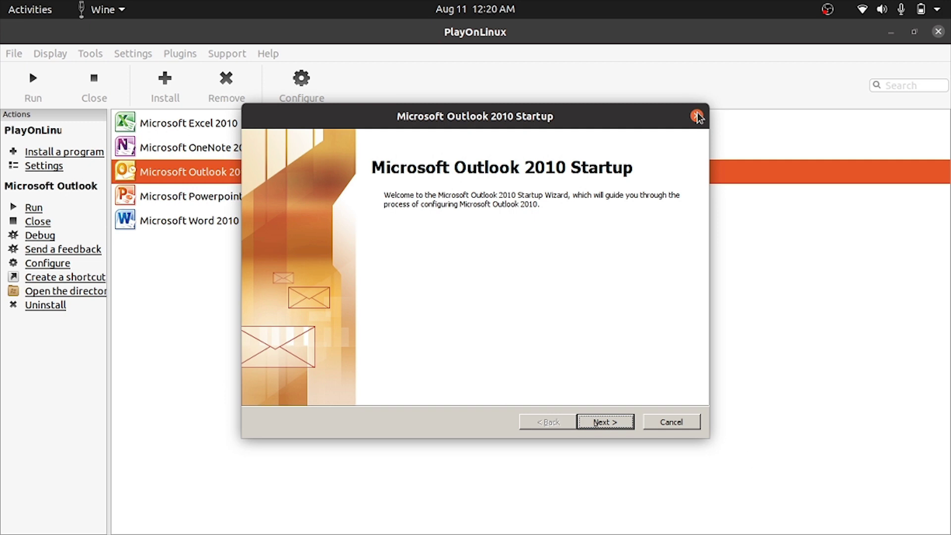
{"action": "left_click", "coordinate": [699, 116]}
{"action": "left_click", "coordinate": [447, 301]}
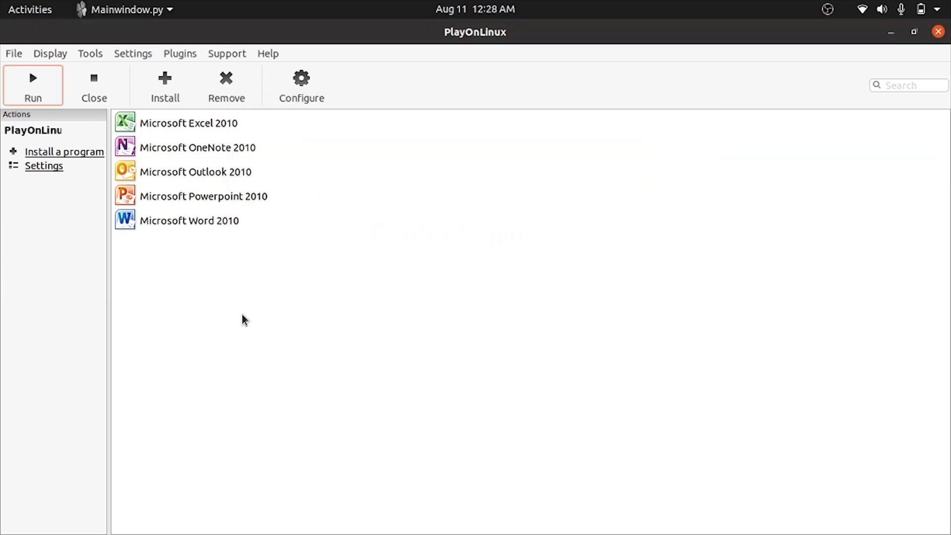